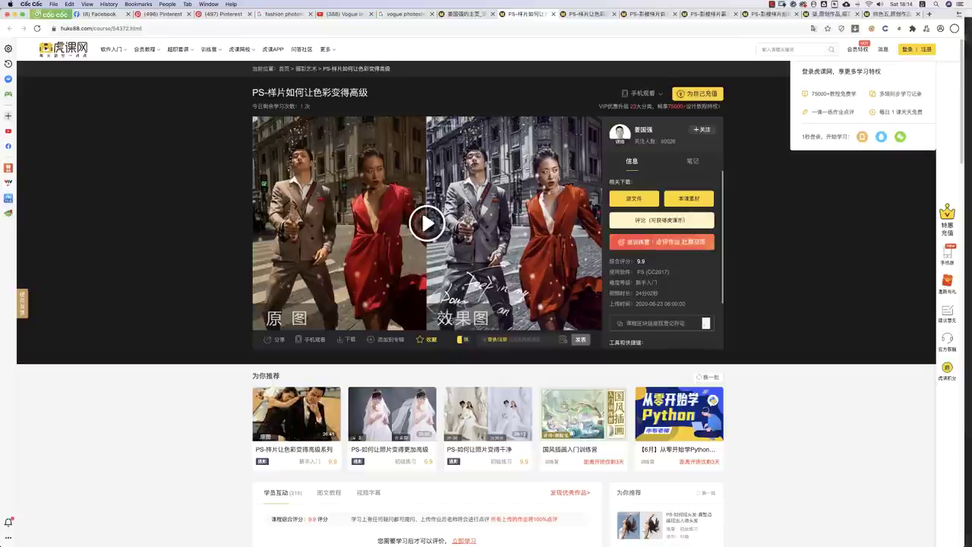
Step: Switch to Adobe Bridge and open the Skin Smoothing folder under Fashion - Lookbook - Beauty > Khoa Học Beauty Pro > Khóa B1 > Buổi 4
{"action": "mouse_move", "coordinate": [469, 544]}
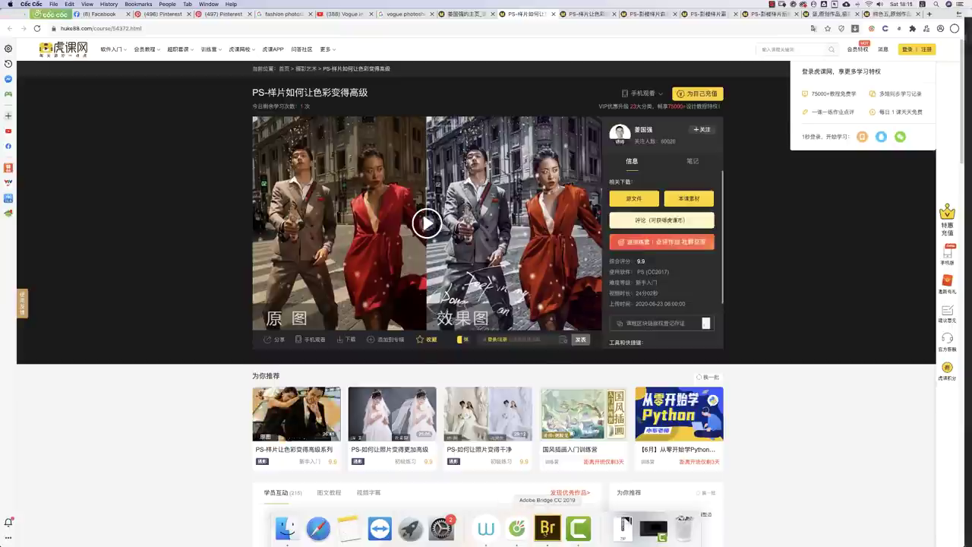
{"action": "left_click", "coordinate": [547, 528]}
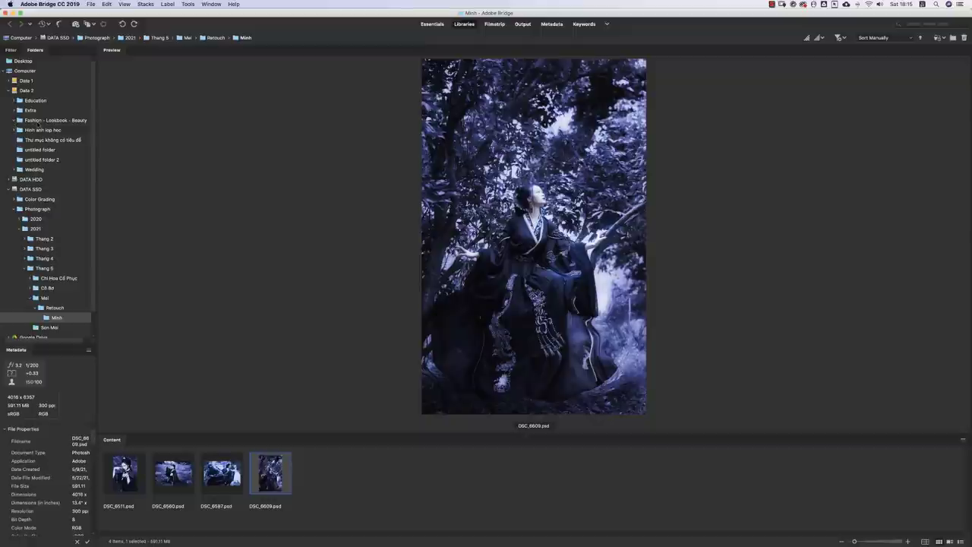
{"action": "left_click", "coordinate": [16, 120]}
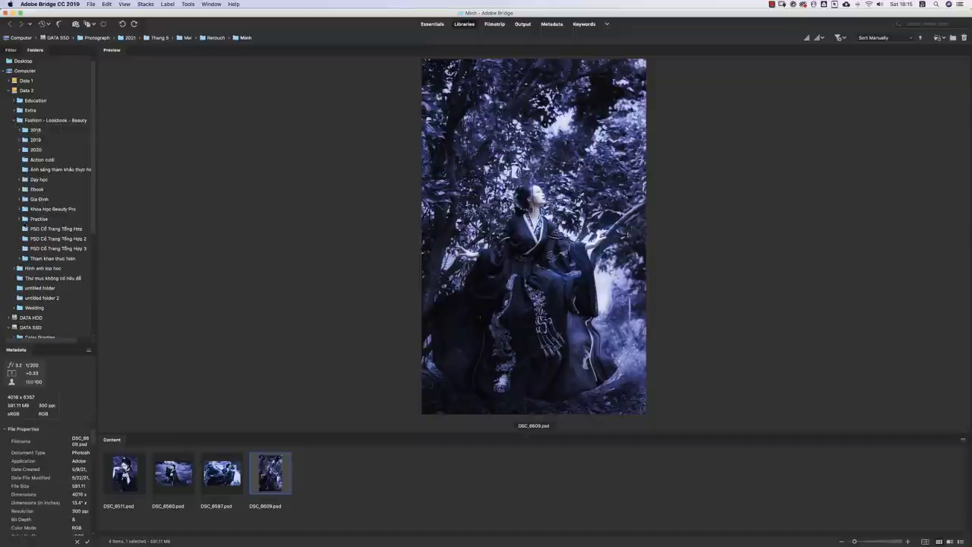
{"action": "left_click", "coordinate": [19, 209]}
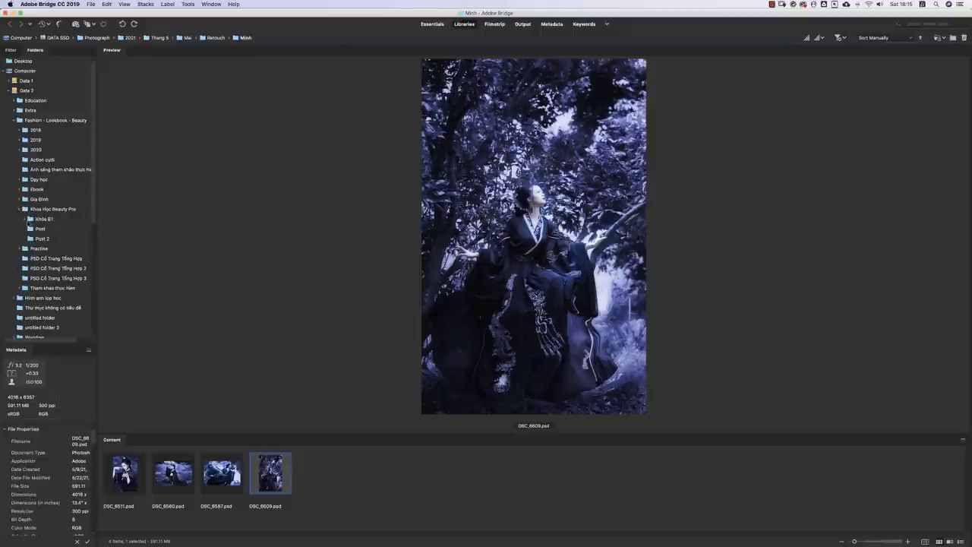
{"action": "left_click", "coordinate": [26, 219]}
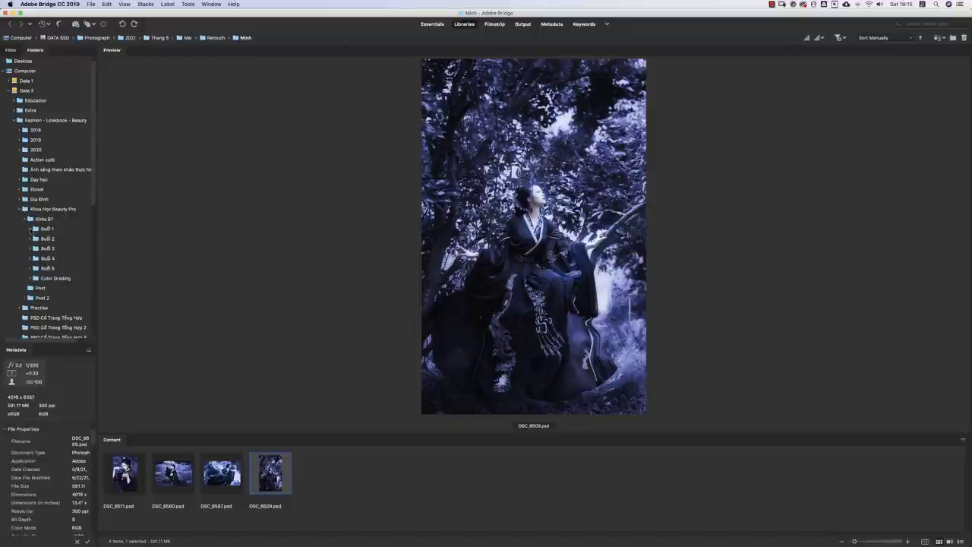
{"action": "left_click", "coordinate": [30, 229]}
{"action": "left_click", "coordinate": [31, 308]}
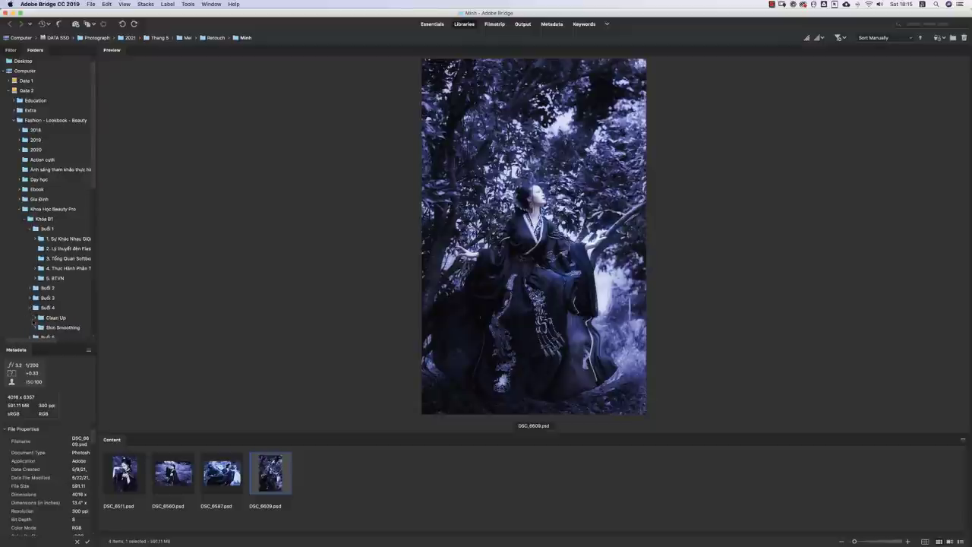
{"action": "left_click", "coordinate": [36, 327]}
{"action": "left_click", "coordinate": [55, 329]}
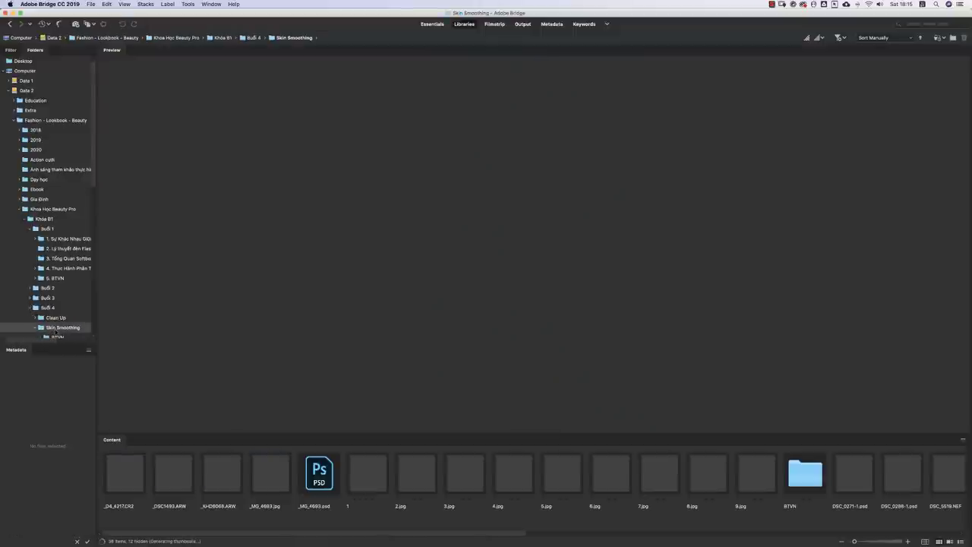
Step: Preview sample portraits in the Skin Smoothing folder, including _D4_4217.CR2, _KHD6068.ARW, _DSC1493.ARW, _MG_4693.jpg and 9.jpg
{"action": "left_click", "coordinate": [124, 472]}
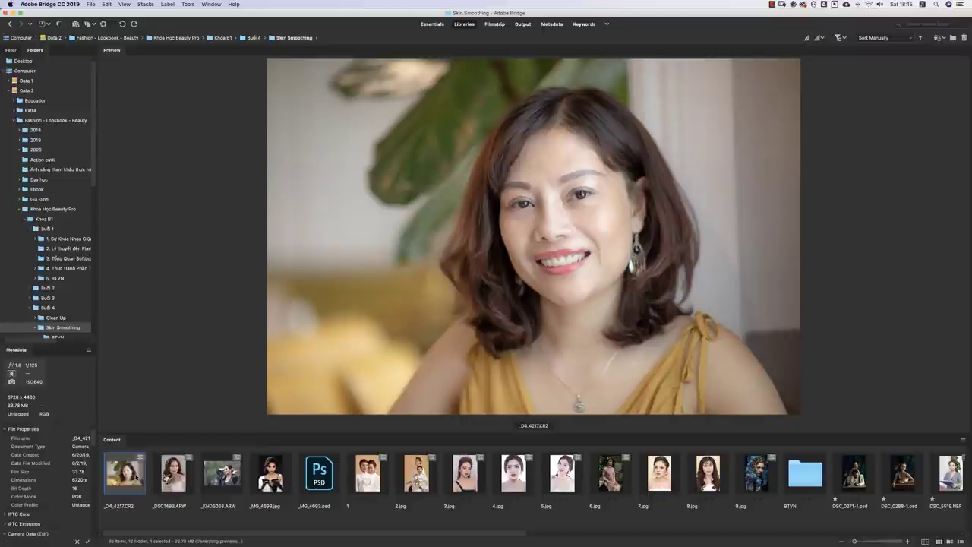
{"action": "left_click", "coordinate": [222, 473]}
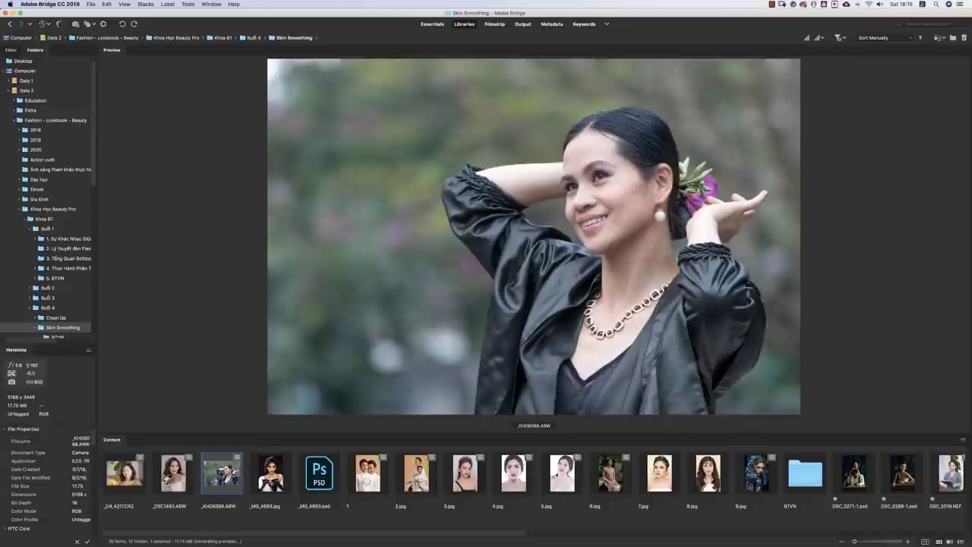
{"action": "left_click", "coordinate": [187, 479]}
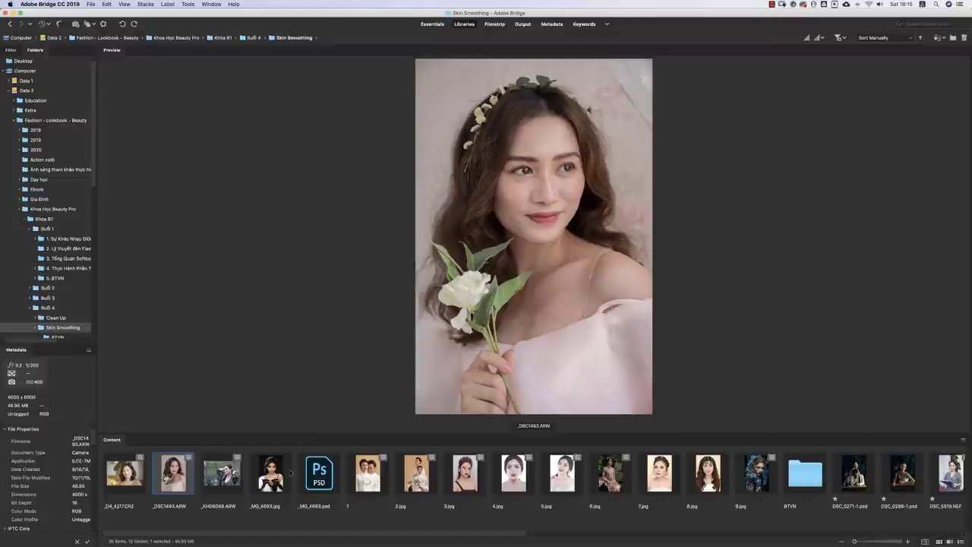
{"action": "left_click", "coordinate": [270, 486]}
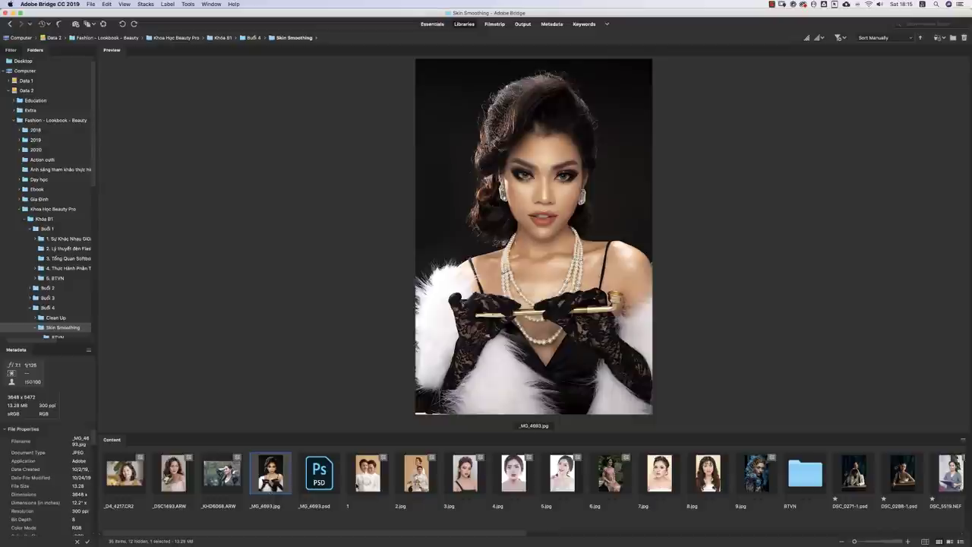
{"action": "left_click", "coordinate": [361, 483]}
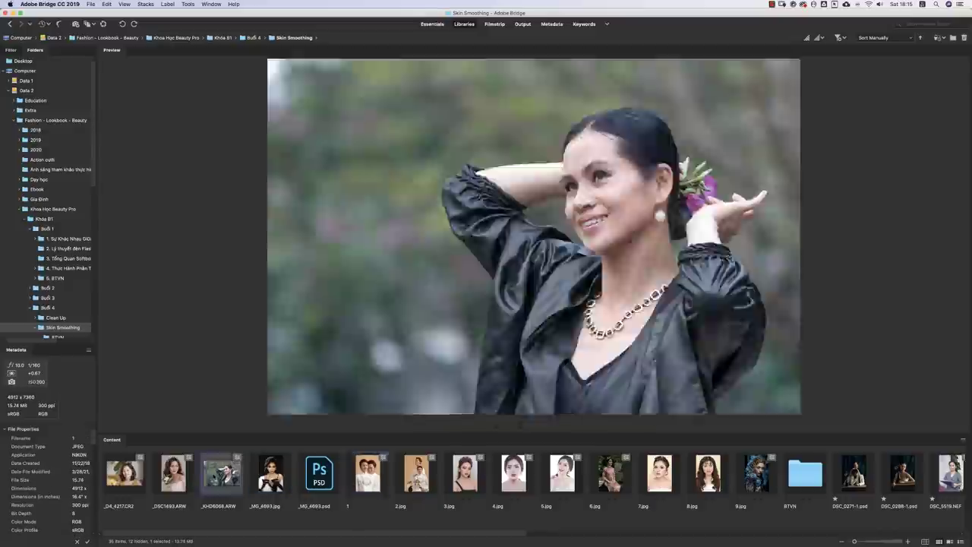
{"action": "left_click", "coordinate": [222, 478]}
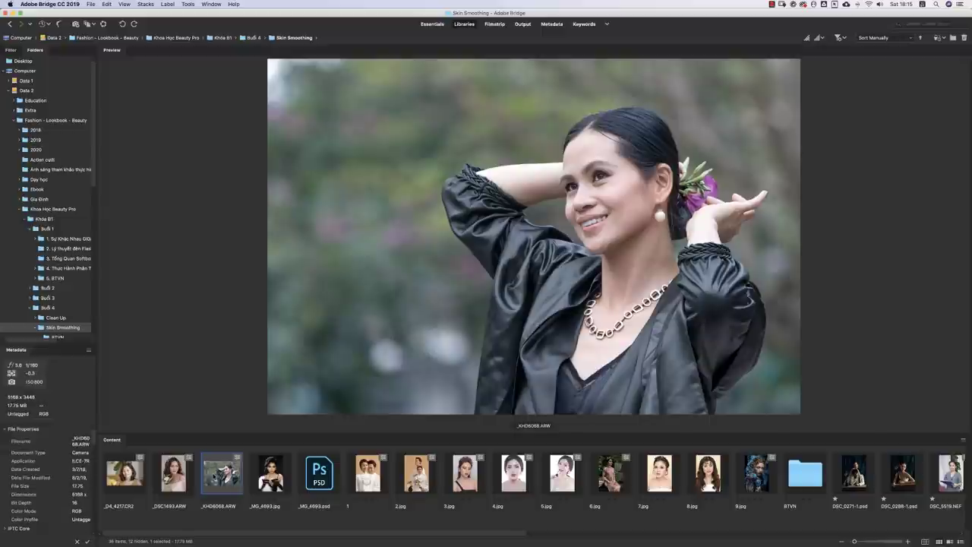
{"action": "scroll", "coordinate": [534, 478], "scroll_direction": "right", "scroll_amount": 3}
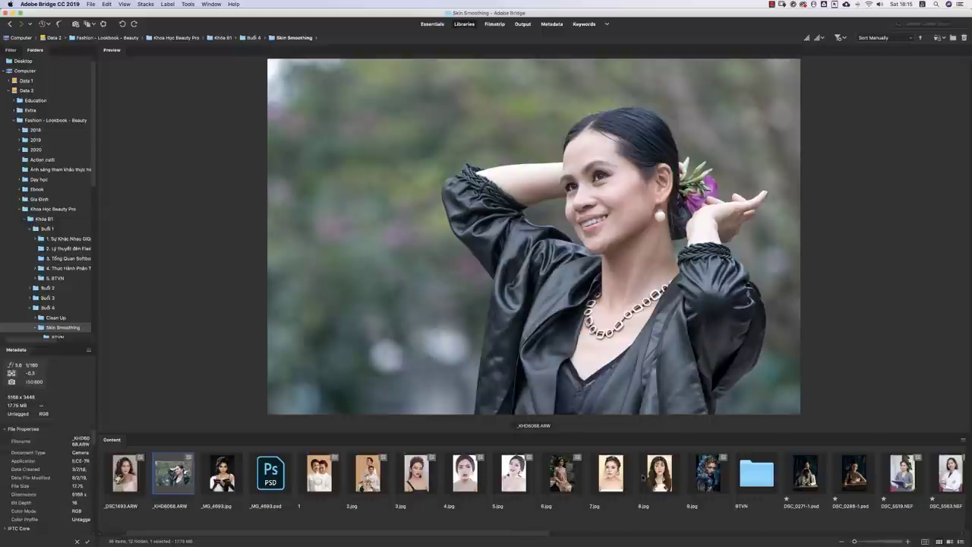
{"action": "left_click", "coordinate": [610, 474]}
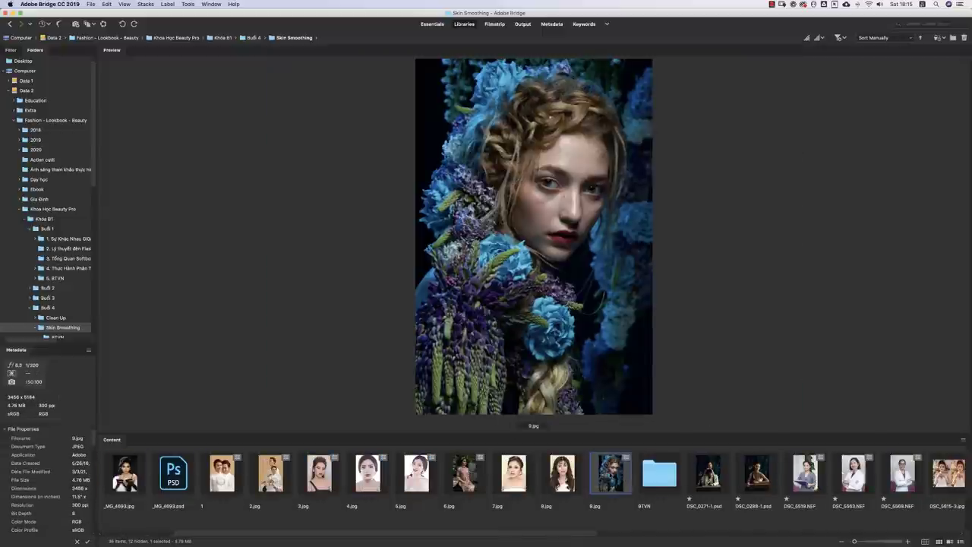
Step: Find DSC_9944-1.psd, the portrait of the man in a tuxedo, and open it in Adobe Photoshop CC 2019
{"action": "scroll", "coordinate": [534, 479], "scroll_direction": "right", "scroll_amount": 4}
{"action": "scroll", "coordinate": [533, 479], "scroll_direction": "right", "scroll_amount": 4}
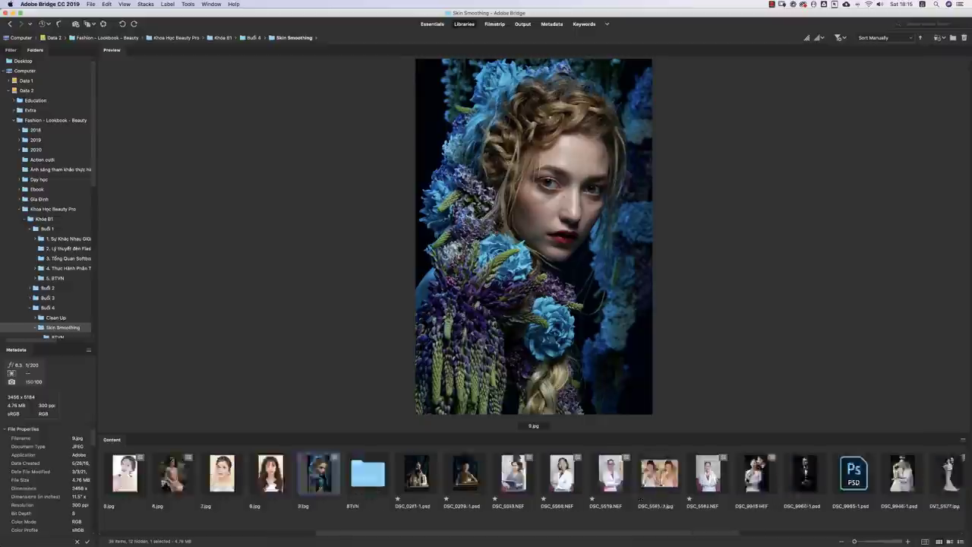
{"action": "left_click", "coordinate": [707, 474]}
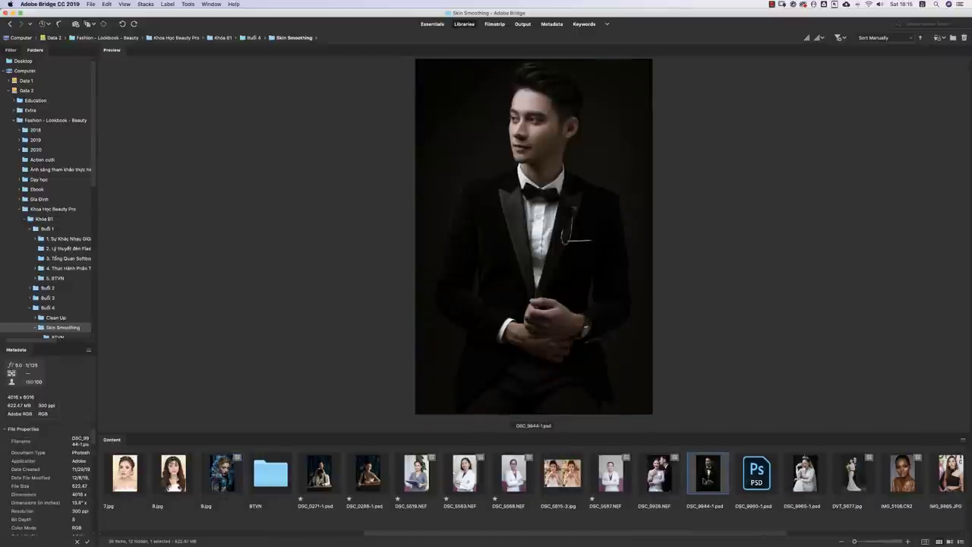
{"action": "right_click", "coordinate": [704, 478]}
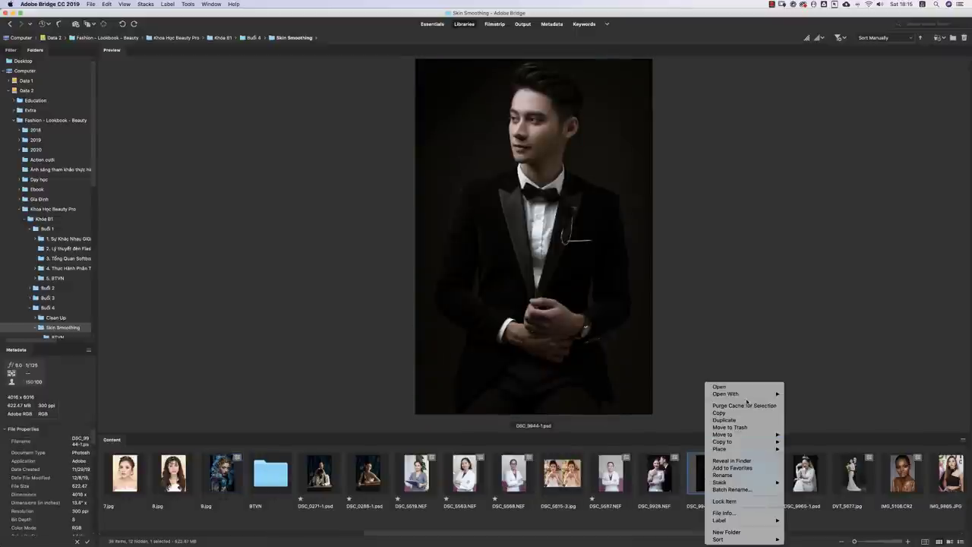
{"action": "mouse_move", "coordinate": [747, 394]}
{"action": "left_click", "coordinate": [793, 394]}
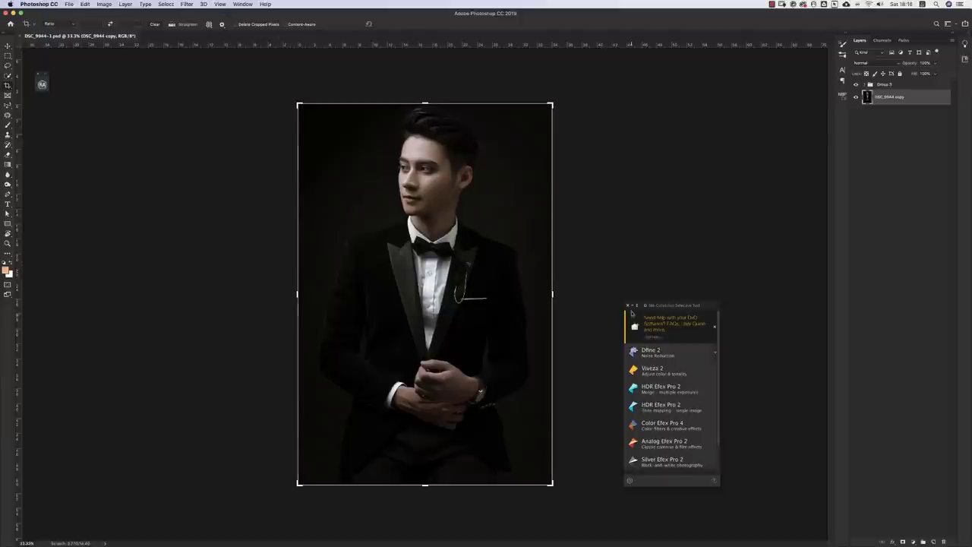
Step: Close the Nik Collection Selective Tool and inspect the man's face up close before fitting the whole photo on screen
{"action": "left_click", "coordinate": [627, 304]}
{"action": "key", "text": "z"}
{"action": "left_click", "coordinate": [259, 24]}
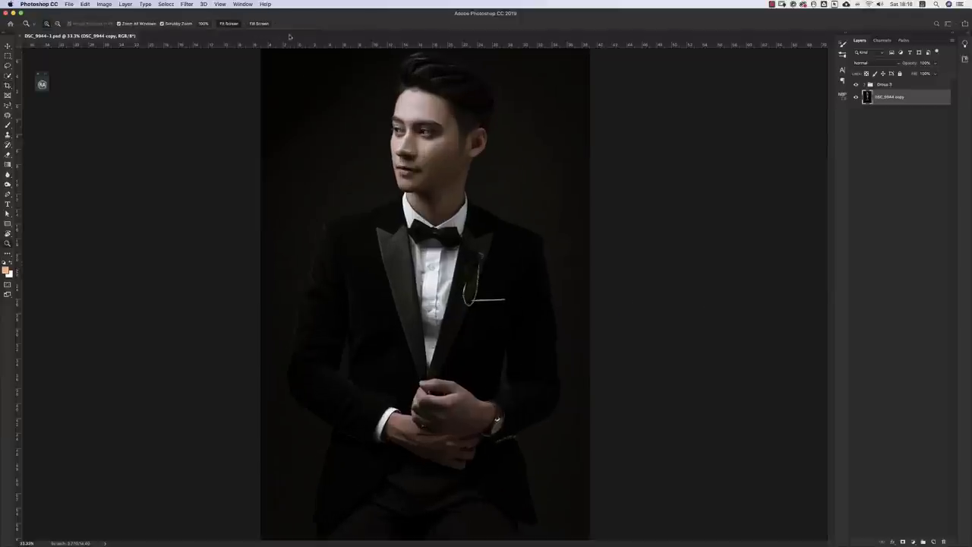
{"action": "left_click_drag", "start_coordinate": [443, 126], "coordinate": [473, 124]}
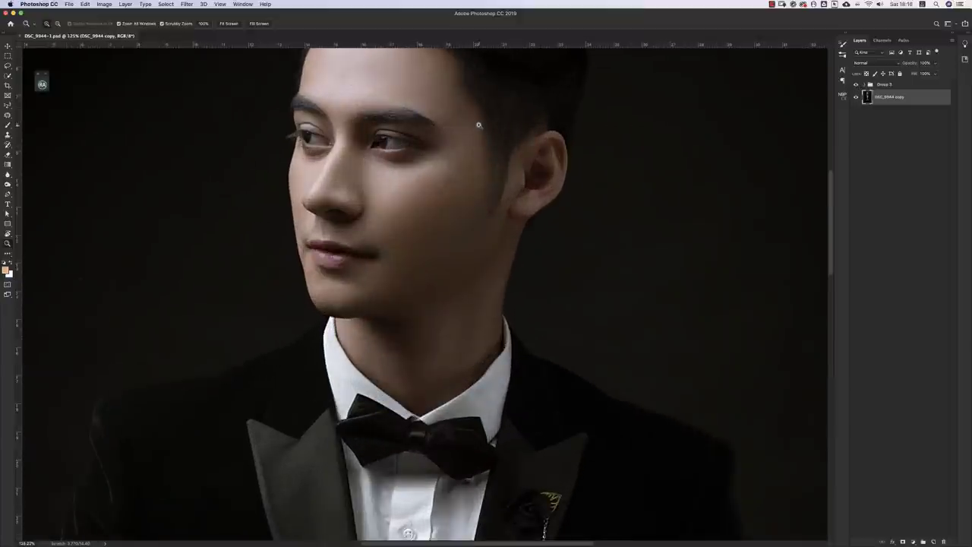
{"action": "key", "text": "super+0"}
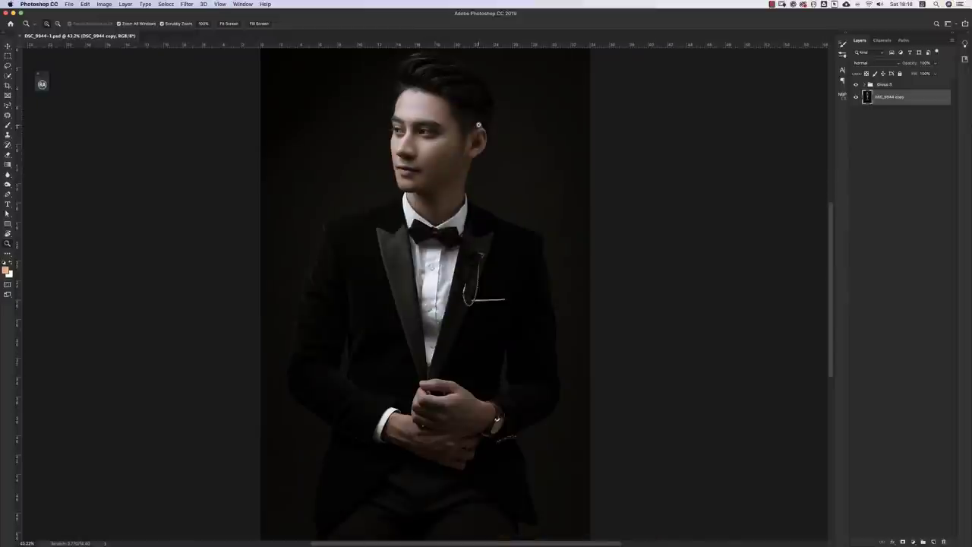
Step: Toggle the visibility of Group 3 to compare the portrait with and without its colour adjustments, leaving the group shown
{"action": "left_click", "coordinate": [856, 84]}
{"action": "left_click_drag", "start_coordinate": [430, 141], "coordinate": [466, 139]}
{"action": "left_click", "coordinate": [229, 23]}
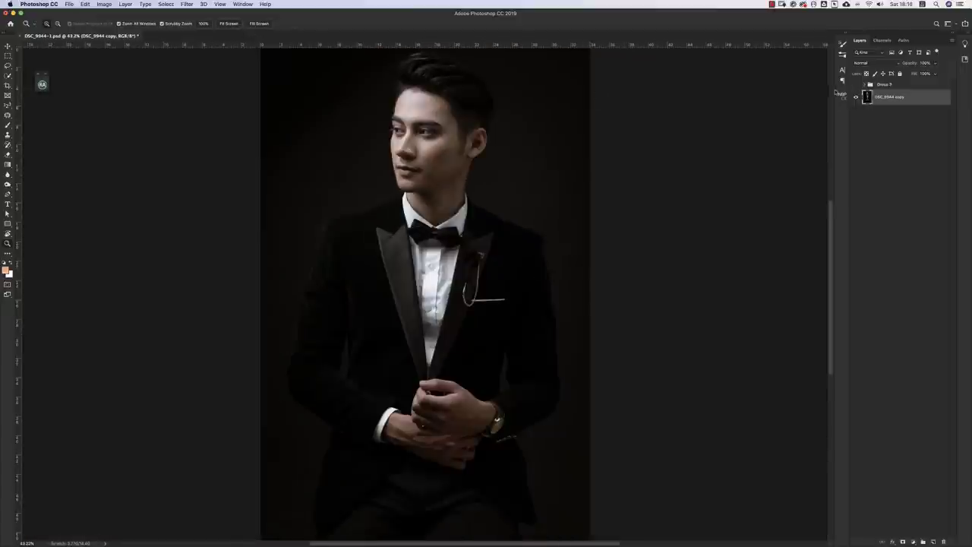
{"action": "left_click", "coordinate": [855, 85]}
{"action": "left_click", "coordinate": [855, 84]}
{"action": "left_click", "coordinate": [855, 85]}
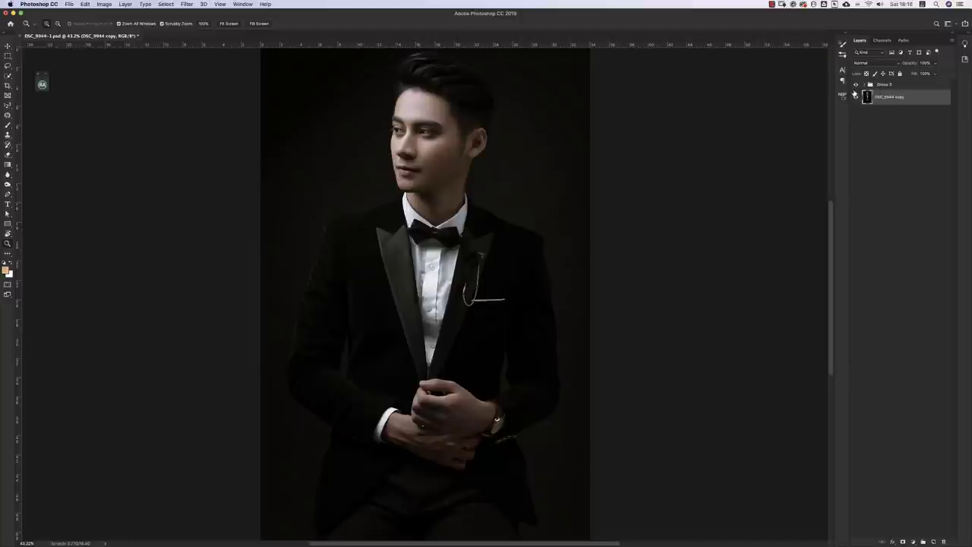
Step: Switch back to Adobe Bridge and preview the wedding photos DSC_9965-1.psd, DVT_5677.jpg and KST00200.ARW, returning to the bride's portrait
{"action": "key", "text": "super+Tab"}
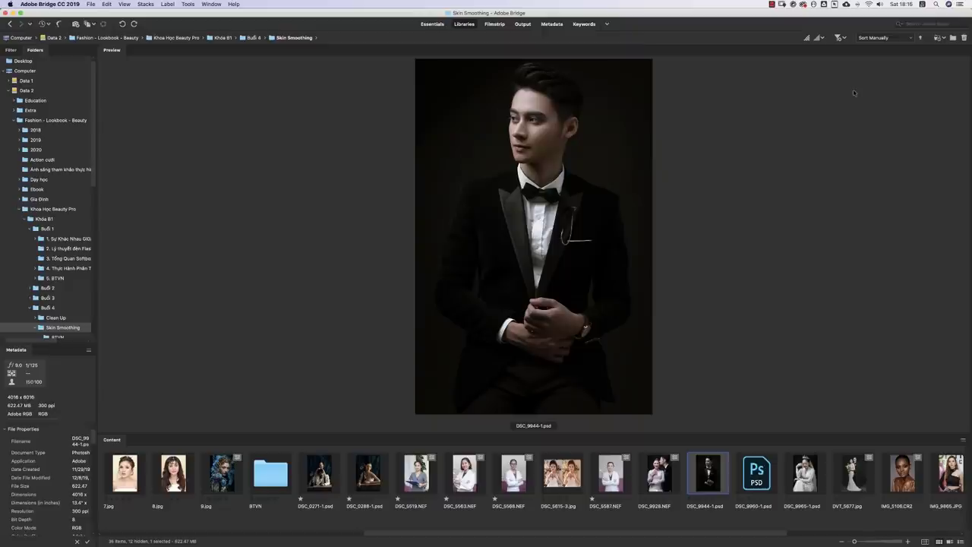
{"action": "left_click", "coordinate": [789, 470]}
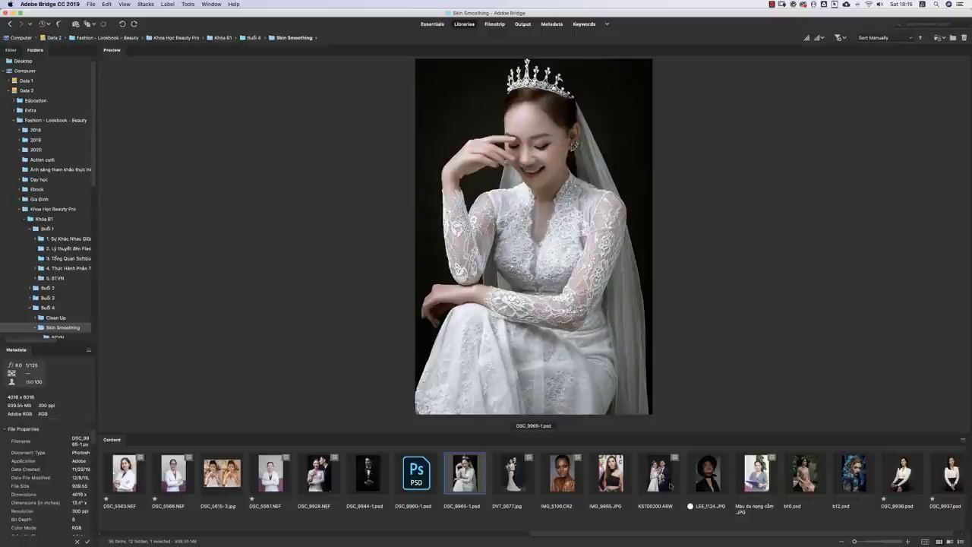
{"action": "left_click", "coordinate": [526, 481]}
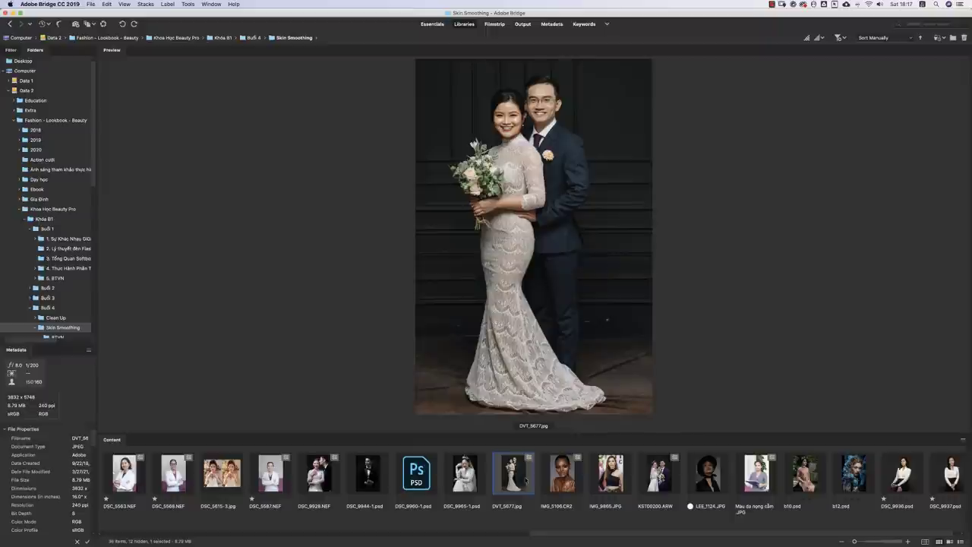
{"action": "scroll", "coordinate": [526, 481], "scroll_direction": "right", "scroll_amount": 1}
{"action": "left_click", "coordinate": [645, 473]}
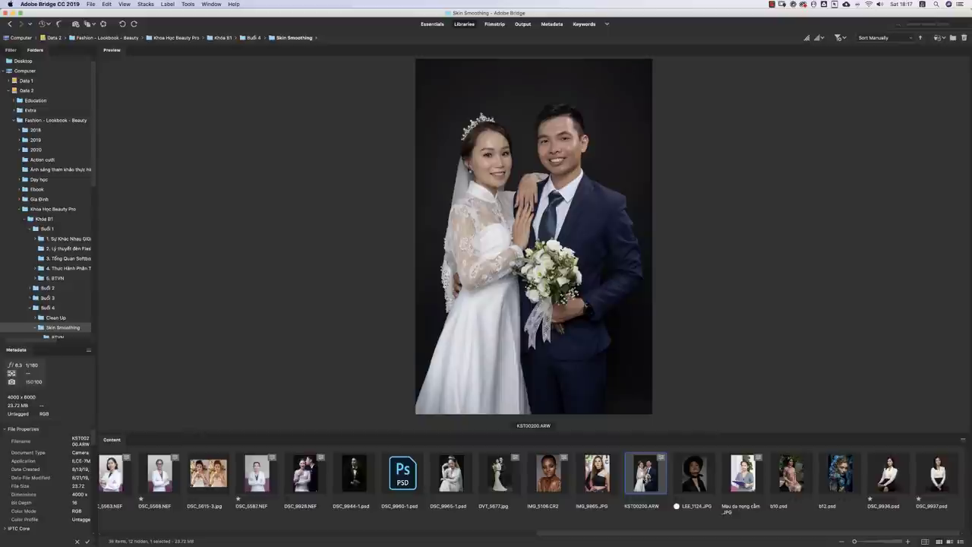
{"action": "left_click", "coordinate": [447, 491]}
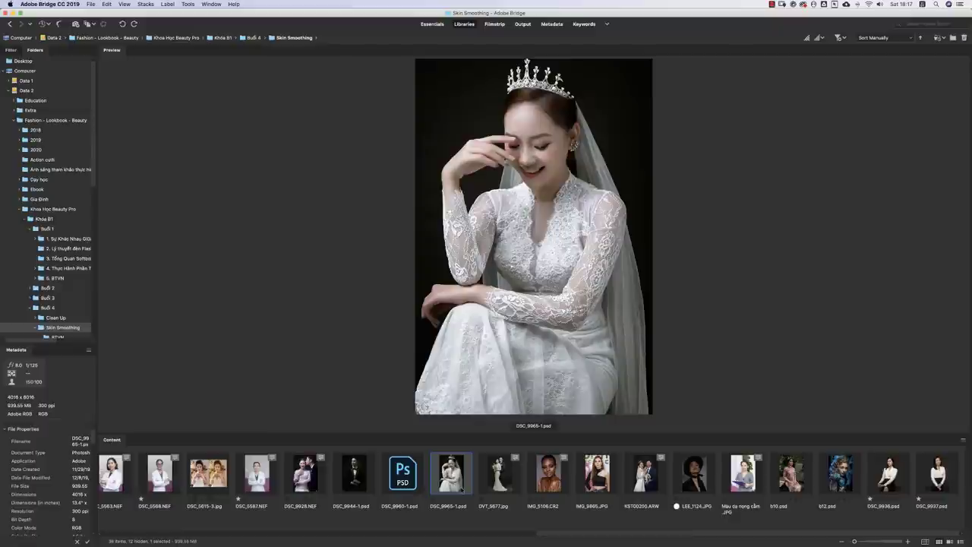
Step: Preview the dark portrait with the flower bottle, the blue-flower portrait 9.jpg and the light beauty portrait 4.jpg
{"action": "scroll", "coordinate": [446, 494], "scroll_direction": "left", "scroll_amount": 4}
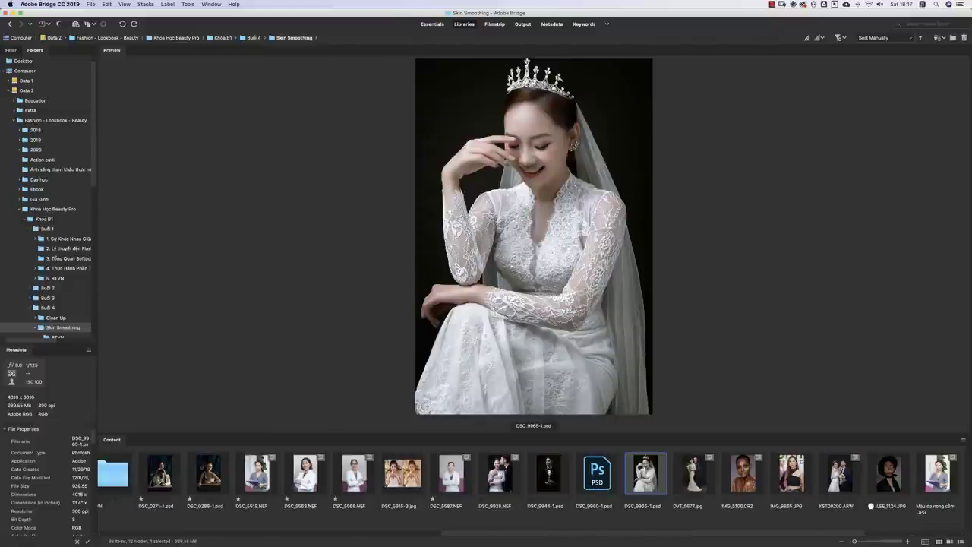
{"action": "left_click", "coordinate": [208, 475]}
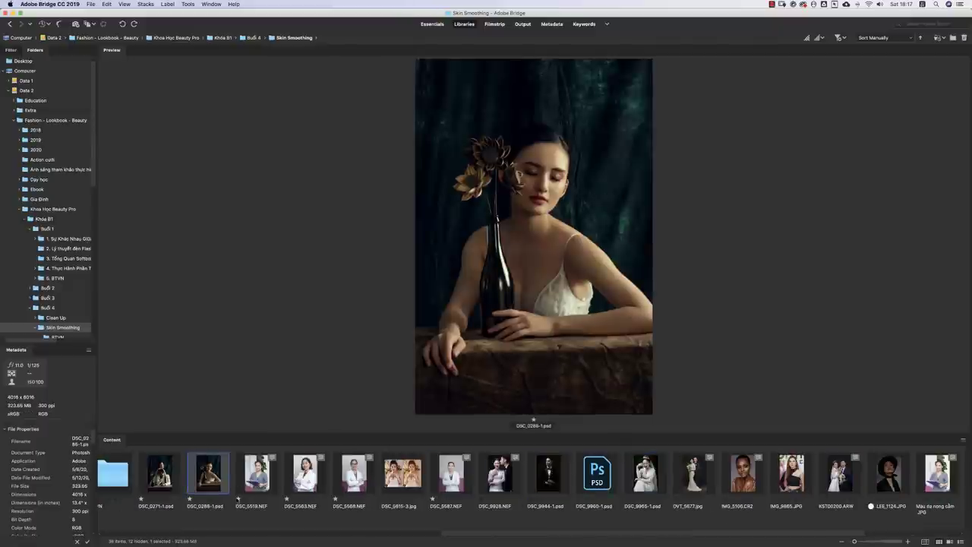
{"action": "scroll", "coordinate": [238, 498], "scroll_direction": "left", "scroll_amount": 2}
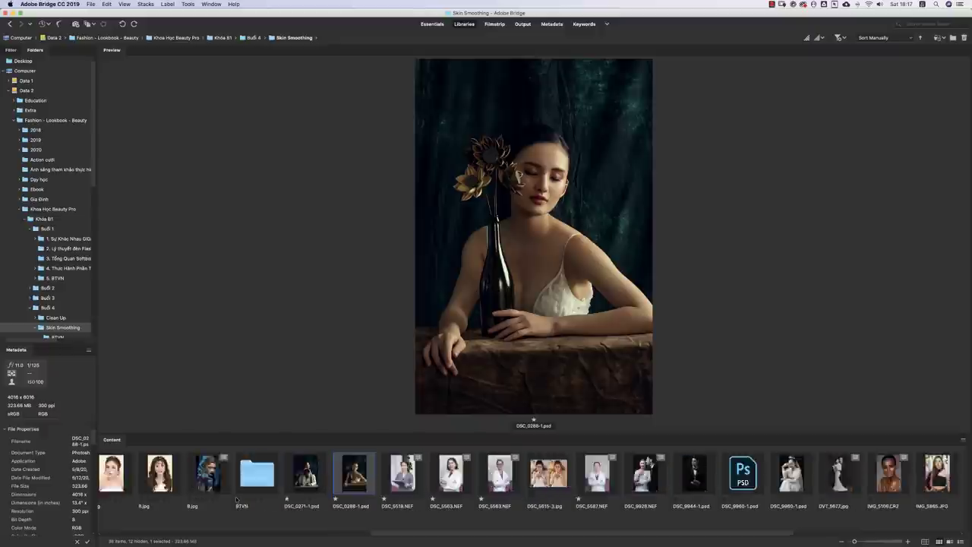
{"action": "left_click", "coordinate": [163, 475]}
{"action": "scroll", "coordinate": [176, 482], "scroll_direction": "left", "scroll_amount": 8}
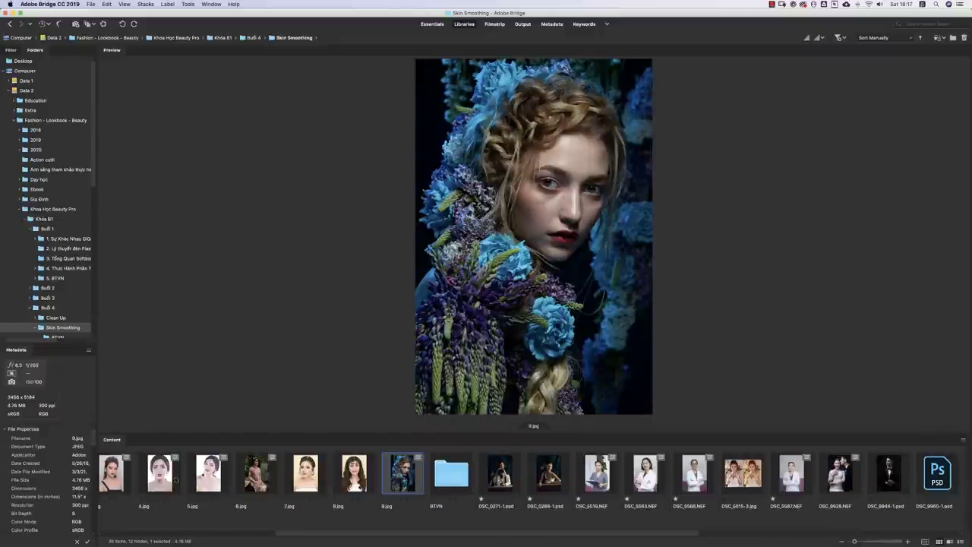
{"action": "left_click", "coordinate": [305, 472]}
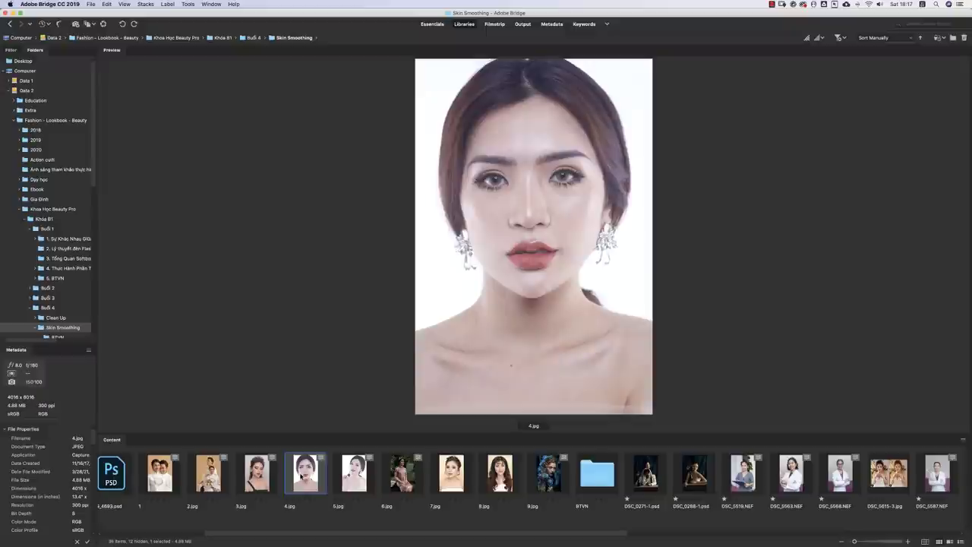
{"action": "scroll", "coordinate": [486, 475], "scroll_direction": "left", "scroll_amount": 4}
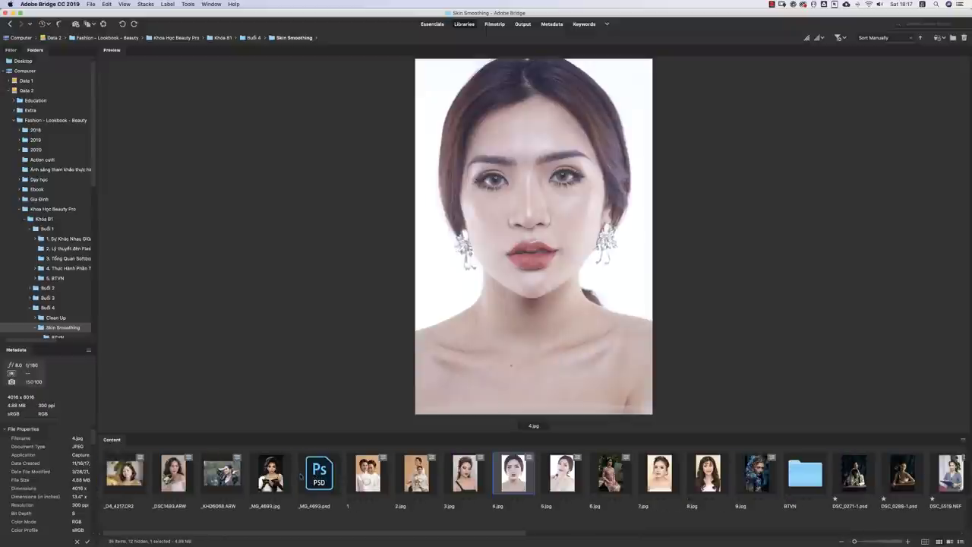
Step: Preview the portraits _DSC1493.ARW, _D4_4217.CR2 and _KHD6068.ARW, and the wedding couple photo KST00200.ARW
{"action": "left_click", "coordinate": [173, 472]}
{"action": "left_click", "coordinate": [125, 472]}
{"action": "left_click", "coordinate": [222, 472]}
{"action": "scroll", "coordinate": [310, 481], "scroll_direction": "right", "scroll_amount": 5}
{"action": "scroll", "coordinate": [309, 481], "scroll_direction": "right", "scroll_amount": 13}
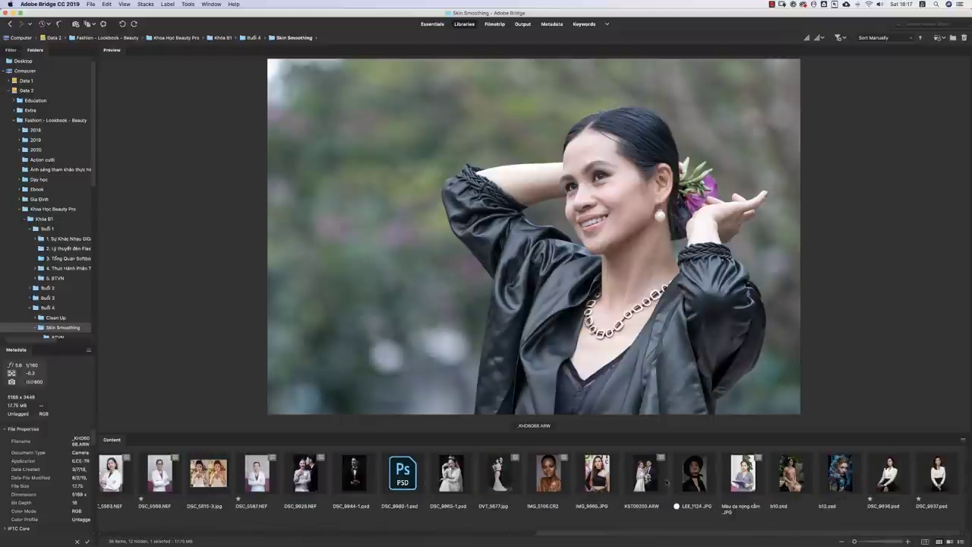
{"action": "left_click", "coordinate": [659, 478]}
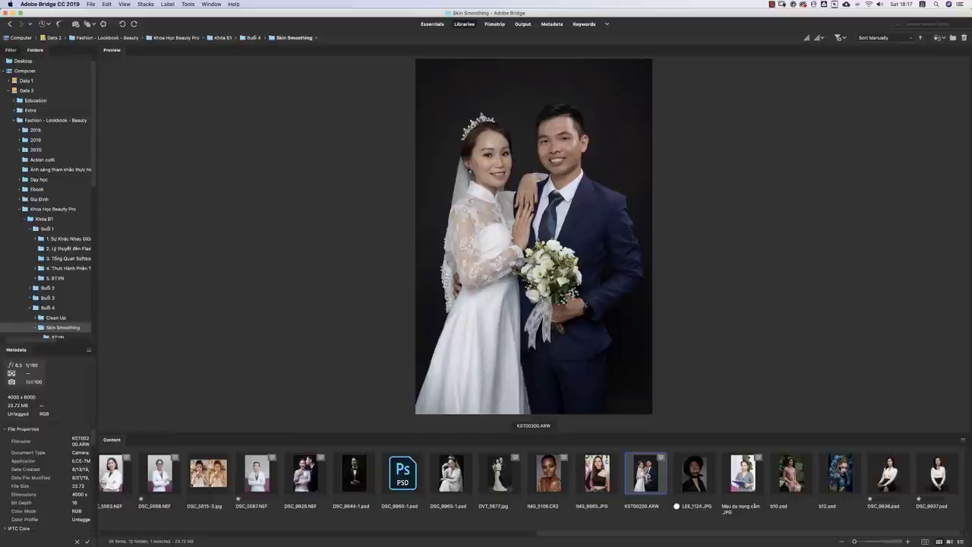
Step: Switch to the Cốc Cốc browser to view the huke88.com before/after colour sample, and return to Adobe Bridge
{"action": "scroll", "coordinate": [488, 505], "scroll_direction": "up", "scroll_amount": 2}
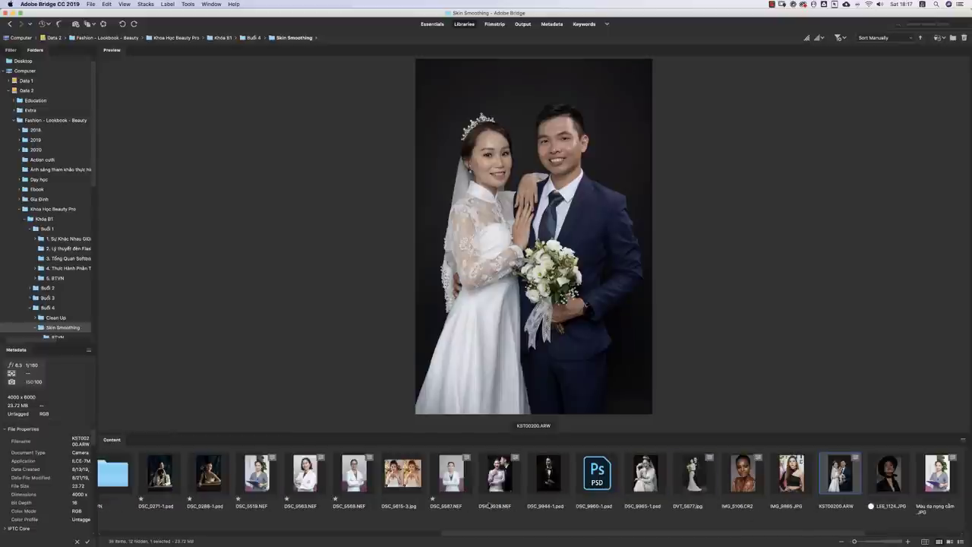
{"action": "left_click", "coordinate": [500, 532]}
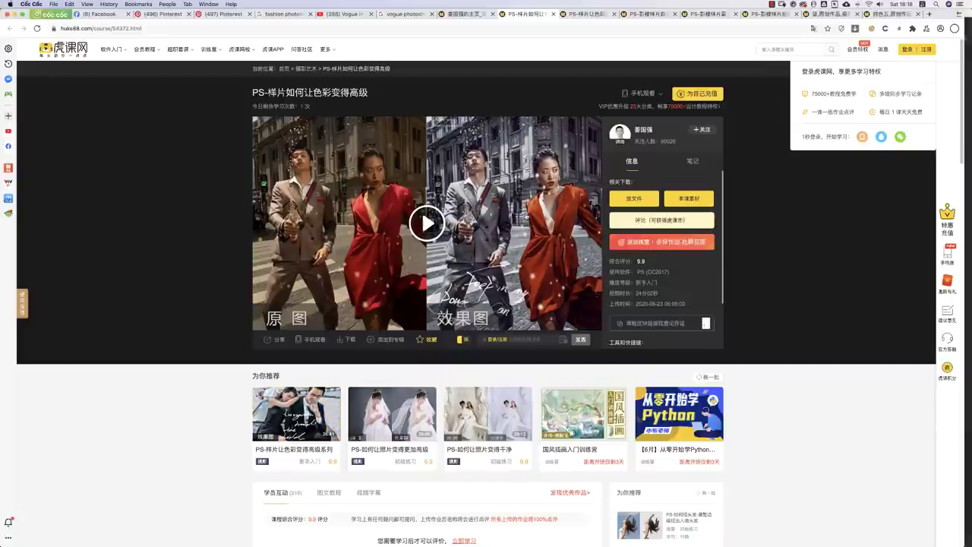
{"action": "key", "text": "super+Tab"}
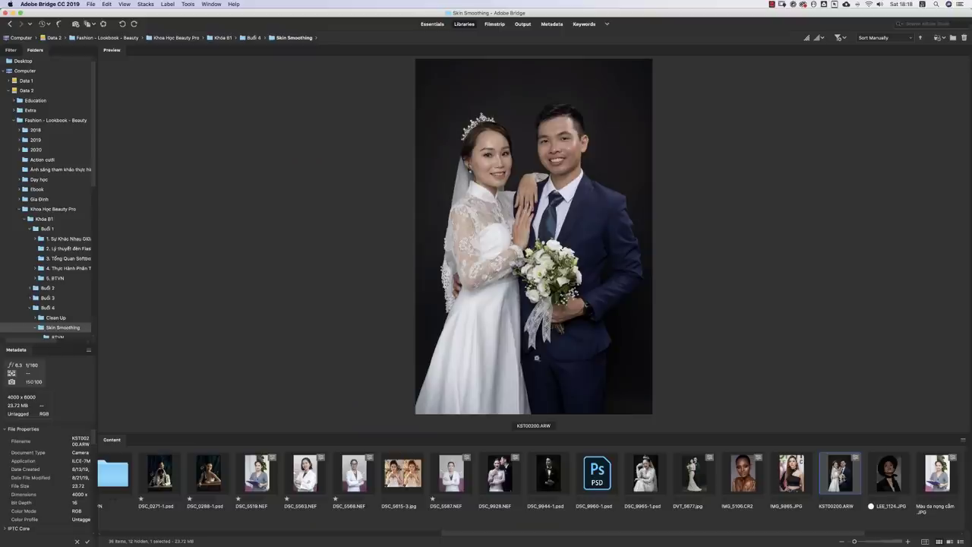
Step: Preview the wedding photo DVT_5677.jpg and magnify the bride's face with the loupe, closing the loupe after inspecting it
{"action": "left_click", "coordinate": [693, 473]}
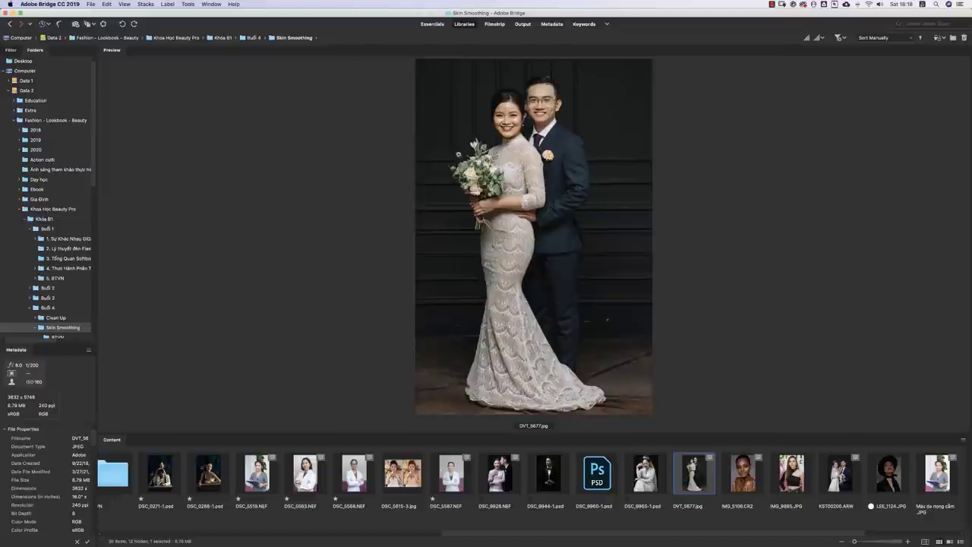
{"action": "left_click", "coordinate": [516, 114]}
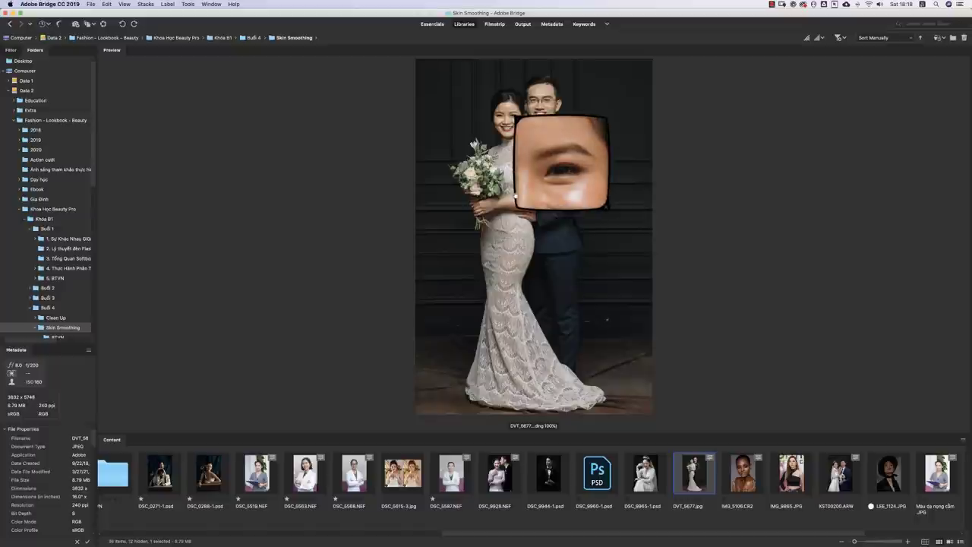
{"action": "left_click", "coordinate": [607, 205]}
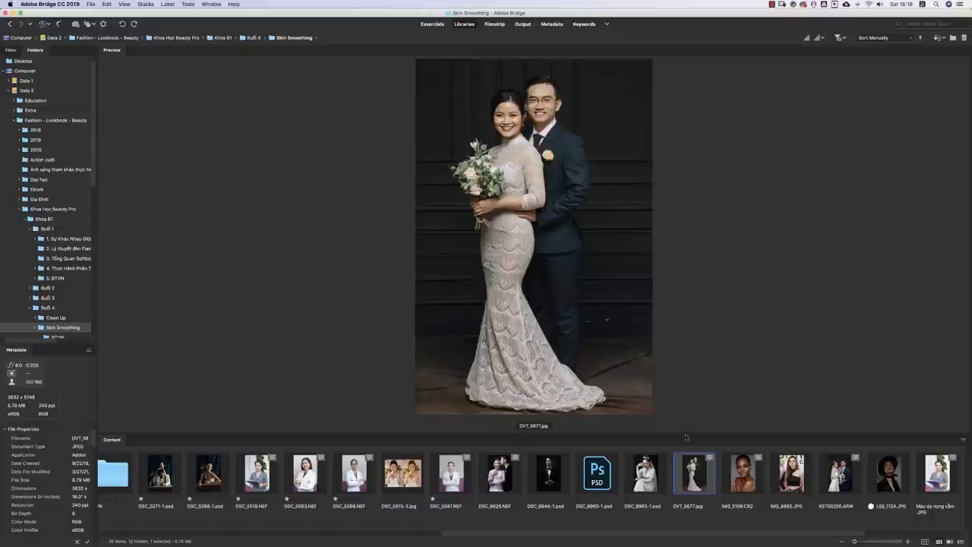
Step: Find the dark portrait DSC_0288-1.psd with the flower bottle and open it in Adobe Photoshop
{"action": "scroll", "coordinate": [490, 493], "scroll_direction": "up", "scroll_amount": 2}
{"action": "scroll", "coordinate": [490, 493], "scroll_direction": "up", "scroll_amount": 10}
{"action": "scroll", "coordinate": [490, 493], "scroll_direction": "down", "scroll_amount": 15}
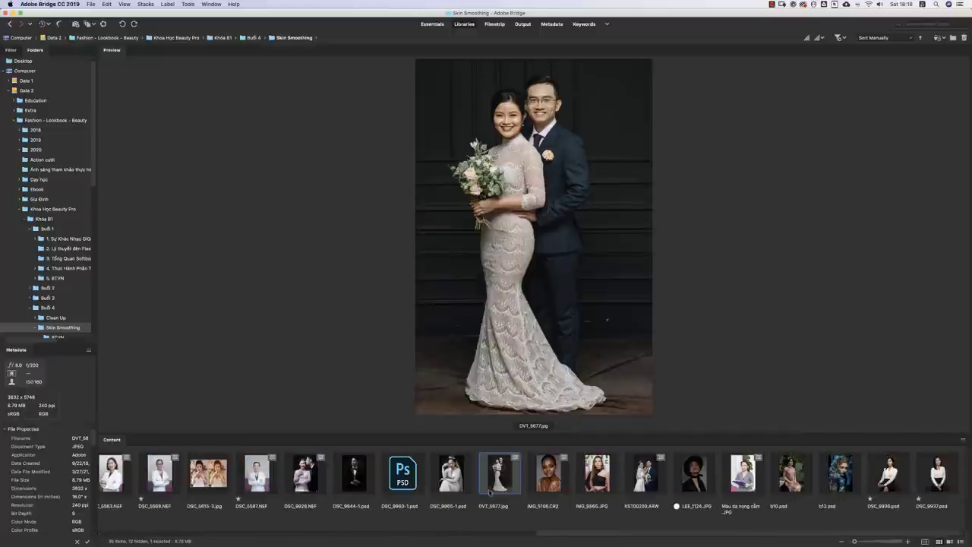
{"action": "scroll", "coordinate": [490, 493], "scroll_direction": "up", "scroll_amount": 8}
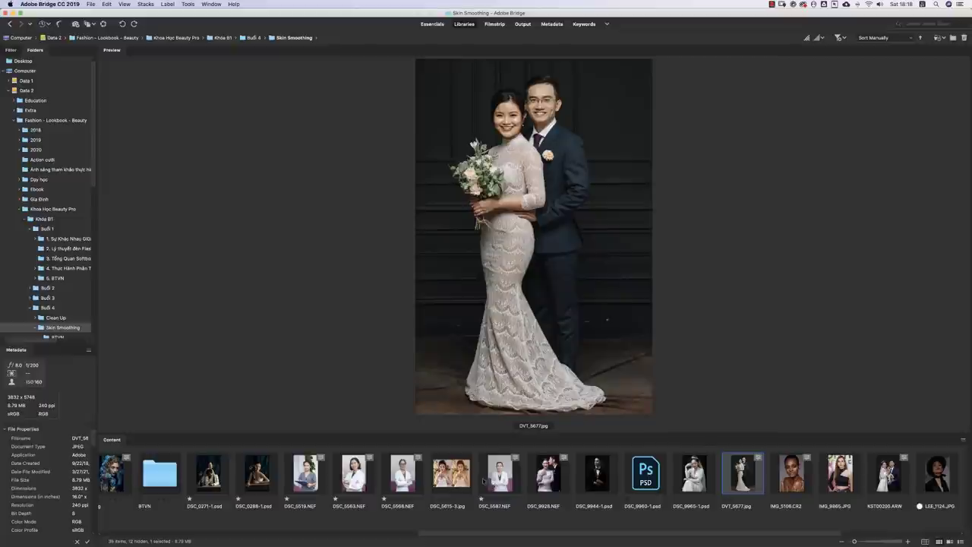
{"action": "scroll", "coordinate": [481, 480], "scroll_direction": "up", "scroll_amount": 8}
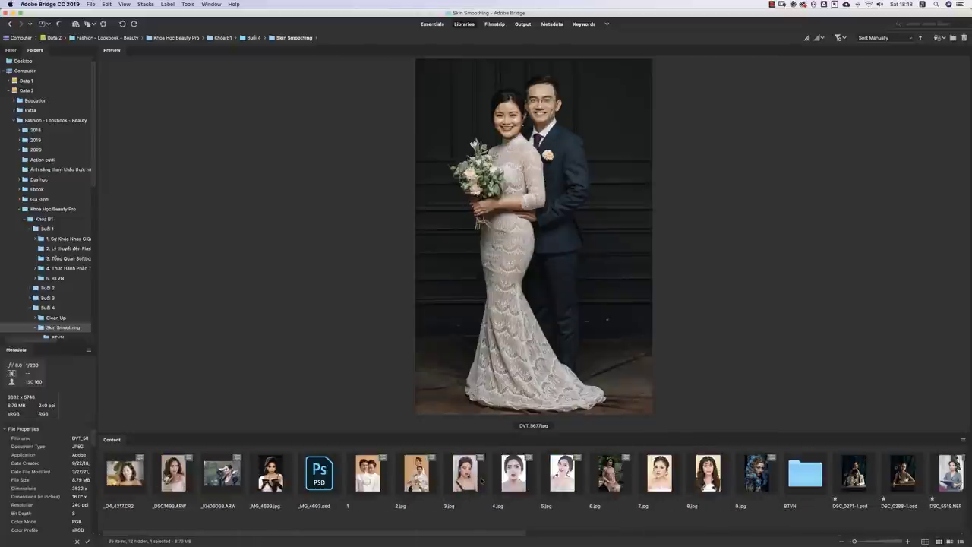
{"action": "scroll", "coordinate": [372, 489], "scroll_direction": "down", "scroll_amount": 9}
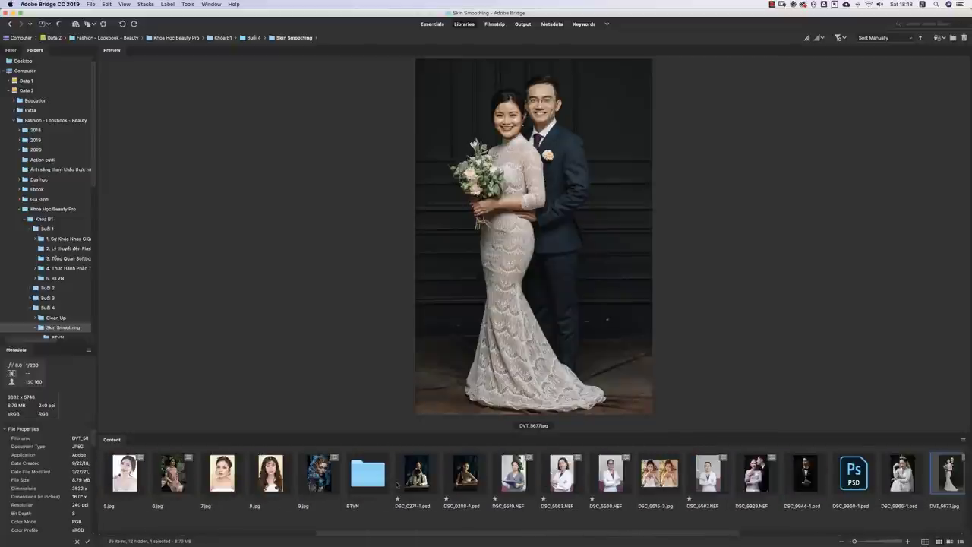
{"action": "scroll", "coordinate": [393, 483], "scroll_direction": "down", "scroll_amount": 3}
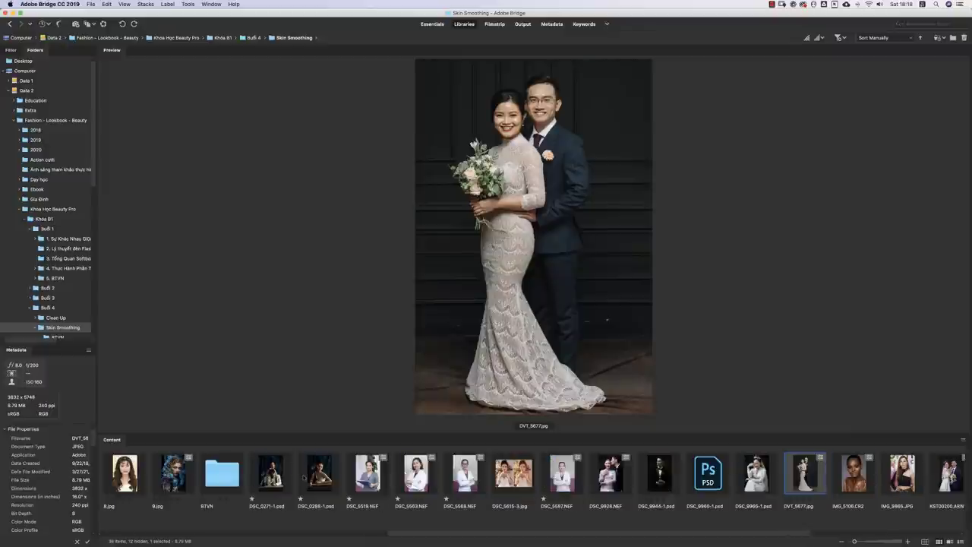
{"action": "left_click", "coordinate": [306, 477]}
{"action": "right_click", "coordinate": [309, 478]}
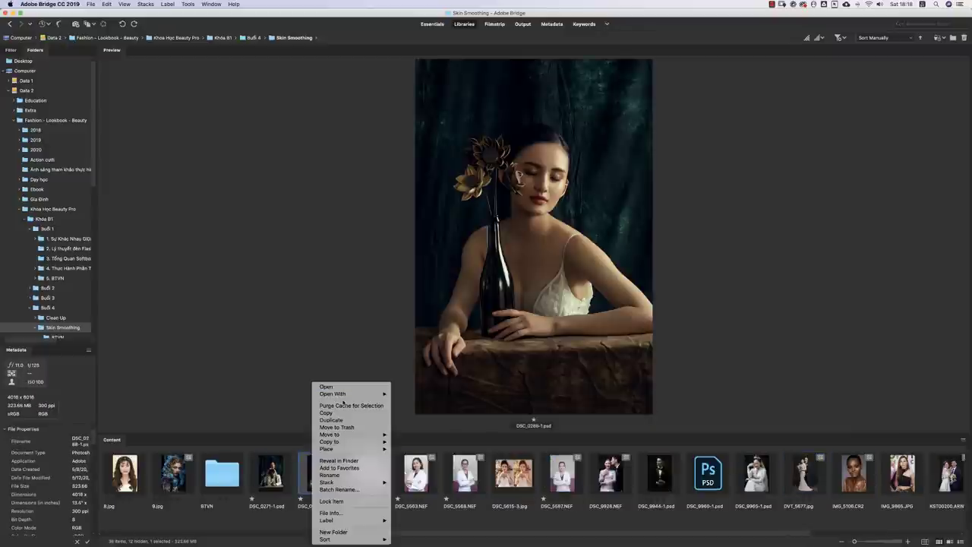
{"action": "mouse_move", "coordinate": [346, 396]}
{"action": "left_click", "coordinate": [442, 393]}
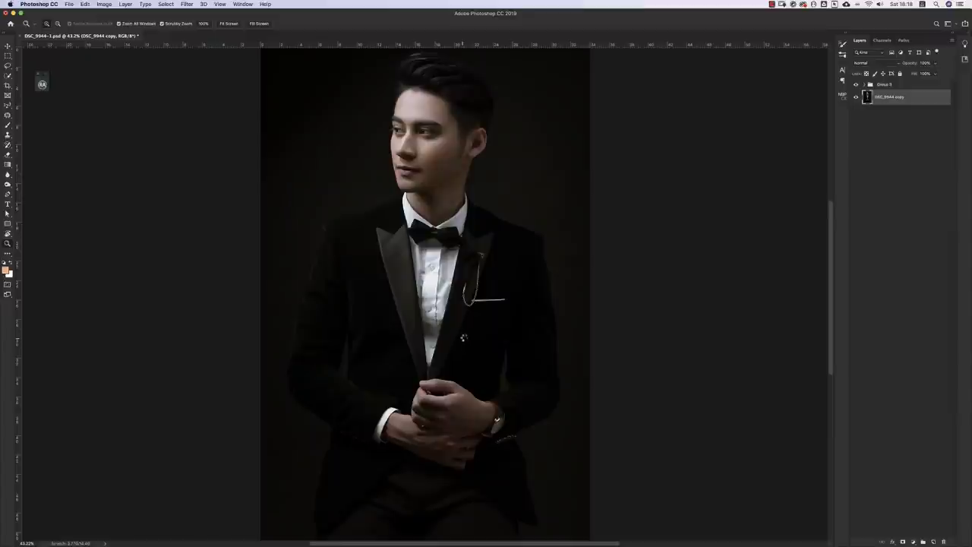
Step: Hide Layer 8 and Group 1, fit the portrait on screen, and show Group 1 again to compare its colour adjustments
{"action": "left_click_drag", "start_coordinate": [856, 87], "coordinate": [857, 103]}
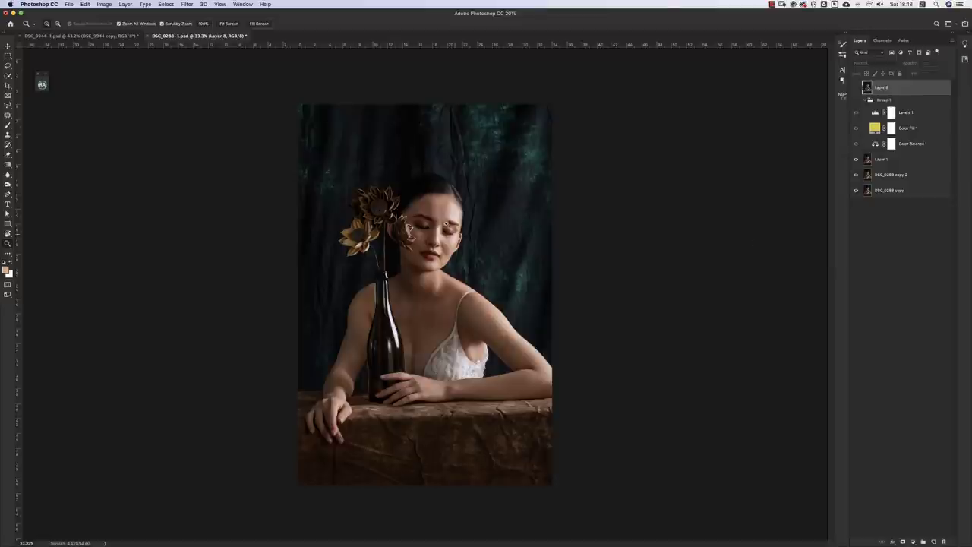
{"action": "left_click", "coordinate": [229, 24]}
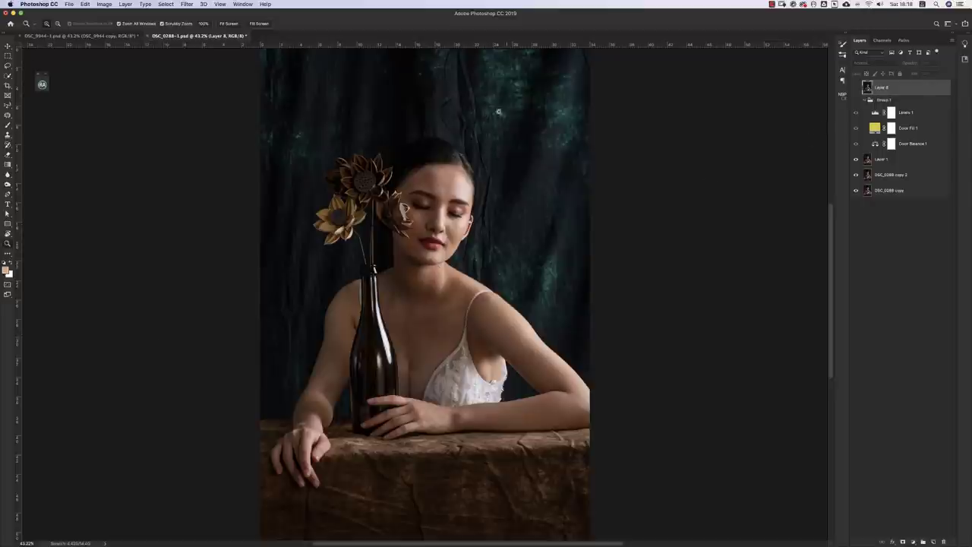
{"action": "left_click", "coordinate": [856, 100]}
{"action": "left_click", "coordinate": [857, 102]}
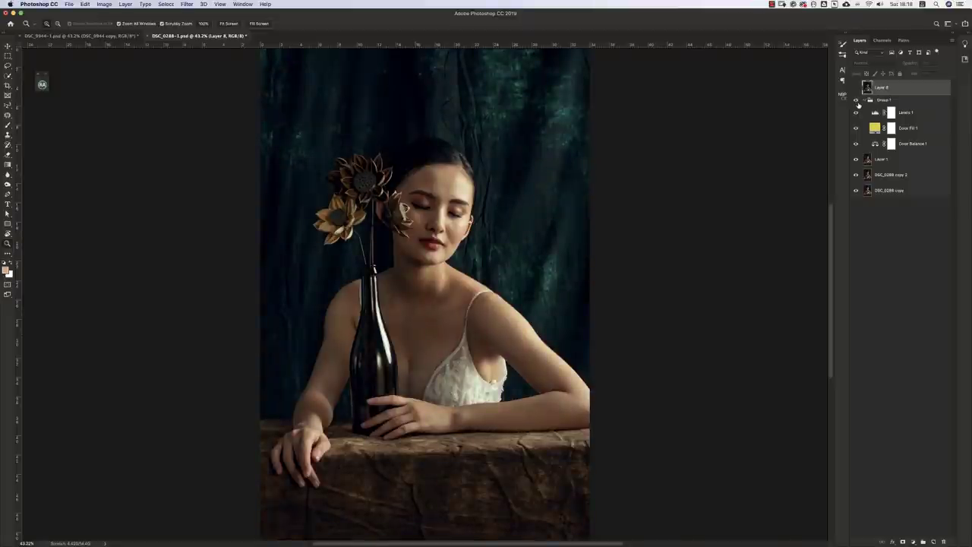
Step: Toggle the visibility of Layer 8 and Group 1 to compare their effects on the portrait, leaving only Group 1 shown
{"action": "left_click", "coordinate": [856, 88]}
{"action": "left_click", "coordinate": [856, 87]}
{"action": "left_click", "coordinate": [856, 87]}
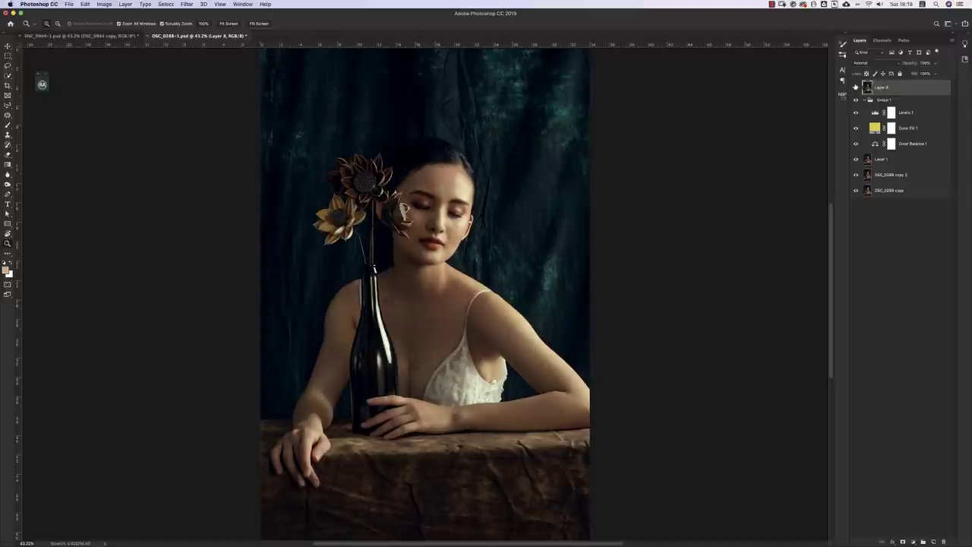
{"action": "left_click", "coordinate": [856, 88]}
{"action": "left_click", "coordinate": [856, 88]}
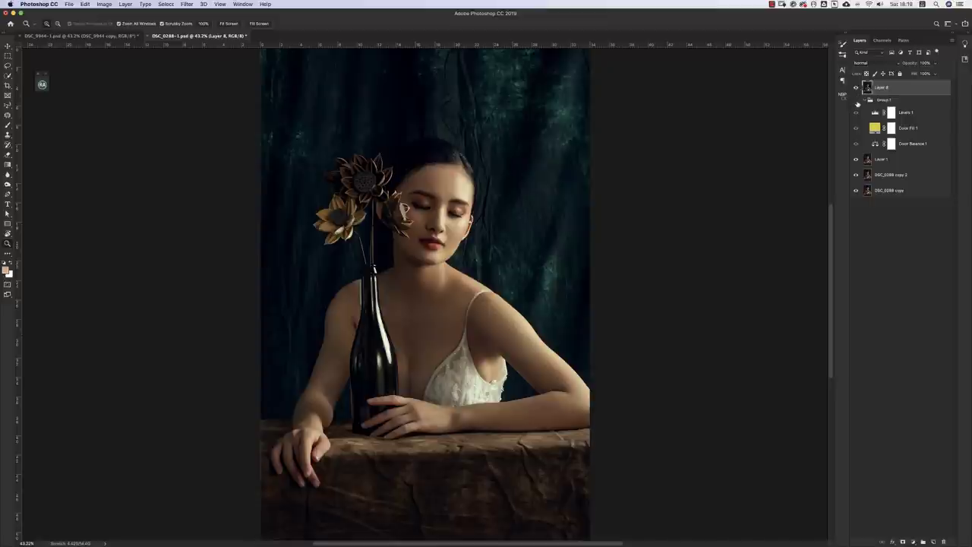
{"action": "left_click", "coordinate": [856, 88]}
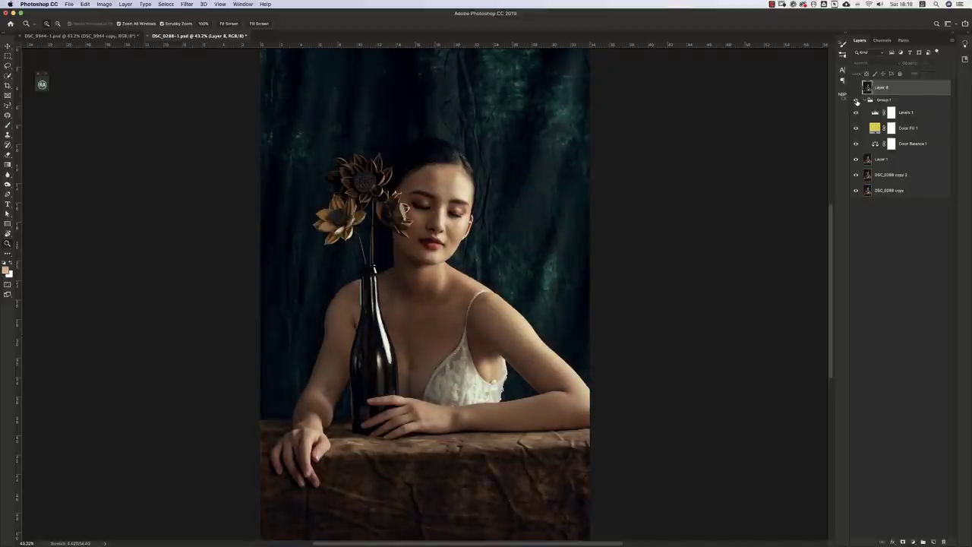
Step: Show Layer 8, and hide and restore all layers above DSC_0288 copy to compare the portrait before and after editing
{"action": "left_click", "coordinate": [856, 89]}
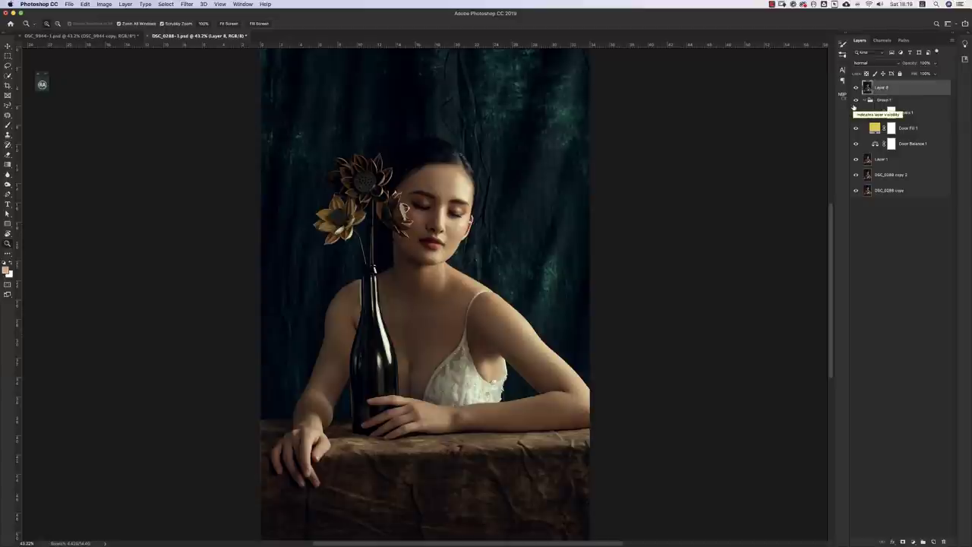
{"action": "left_click_drag", "start_coordinate": [856, 89], "coordinate": [856, 174]}
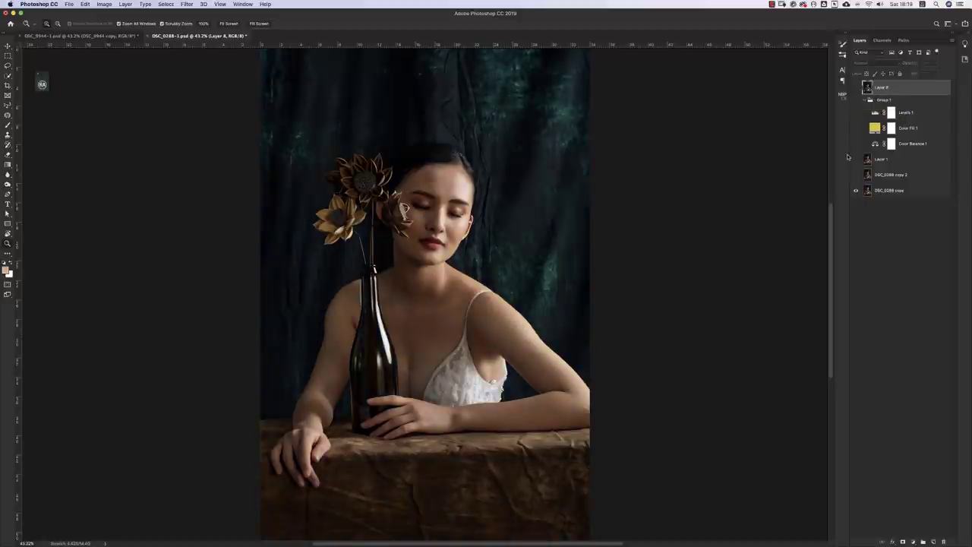
{"action": "left_click_drag", "start_coordinate": [856, 87], "coordinate": [856, 178]}
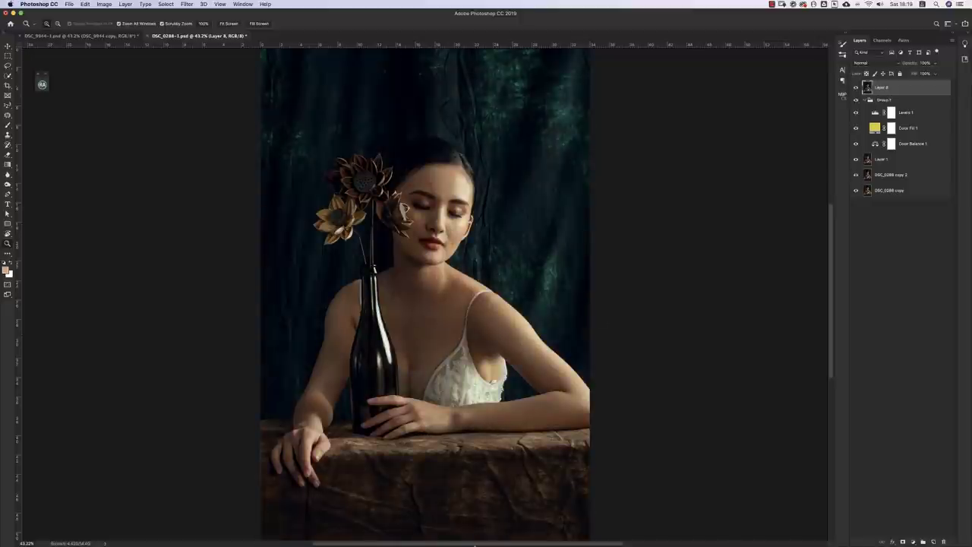
Step: Switch back to Adobe Bridge and preview the white-coat portraits DSC_5563.NEF and DSC_5587.NEF and the before/after bride image DSC_5615-3.jpg
{"action": "mouse_move", "coordinate": [469, 538]}
{"action": "left_click", "coordinate": [532, 528]}
{"action": "left_click", "coordinate": [368, 473]}
{"action": "scroll", "coordinate": [424, 486], "scroll_direction": "right", "scroll_amount": 2}
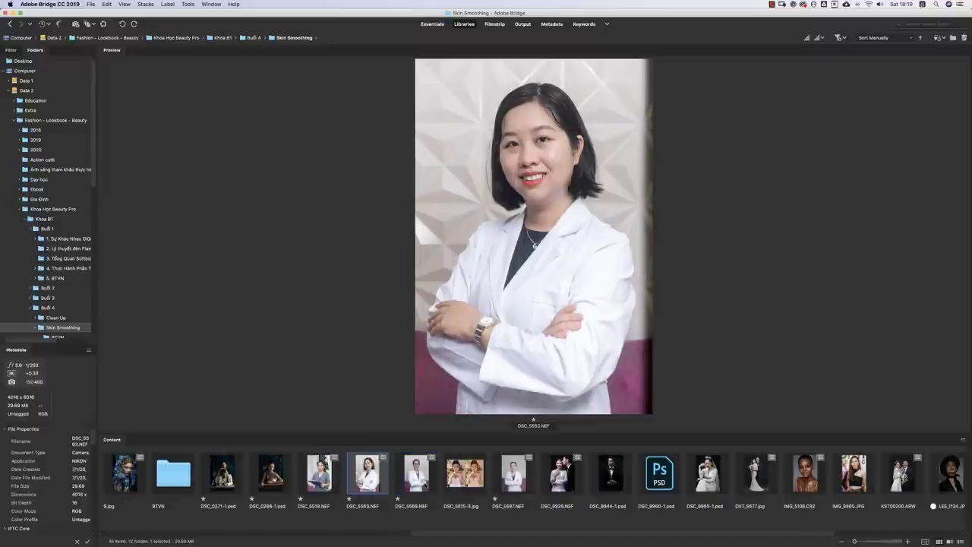
{"action": "left_click", "coordinate": [451, 484]}
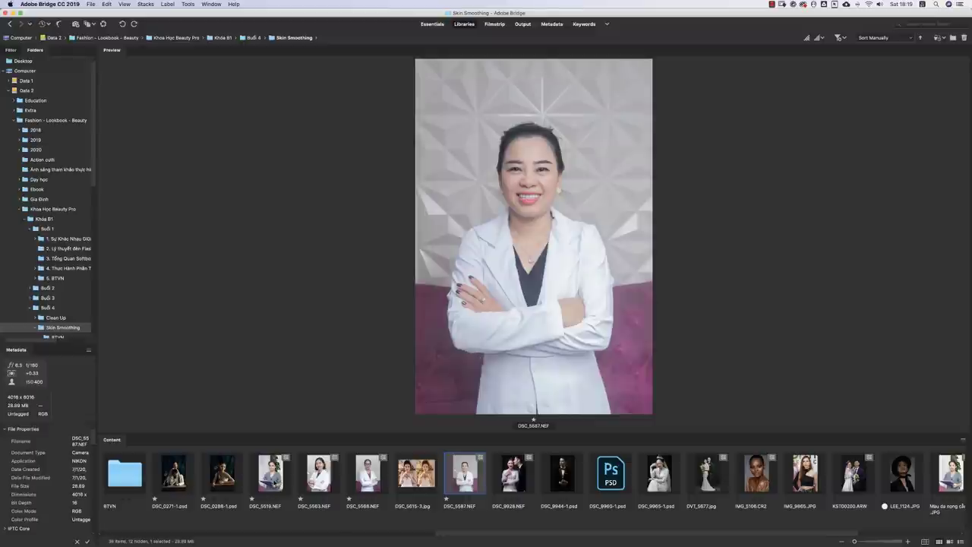
{"action": "scroll", "coordinate": [278, 481], "scroll_direction": "right", "scroll_amount": 5}
{"action": "left_click", "coordinate": [225, 477]}
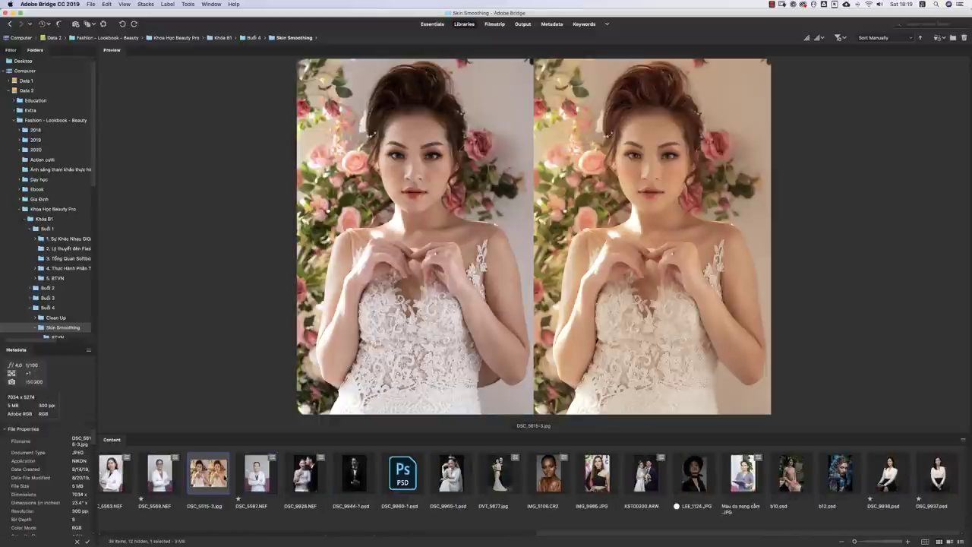